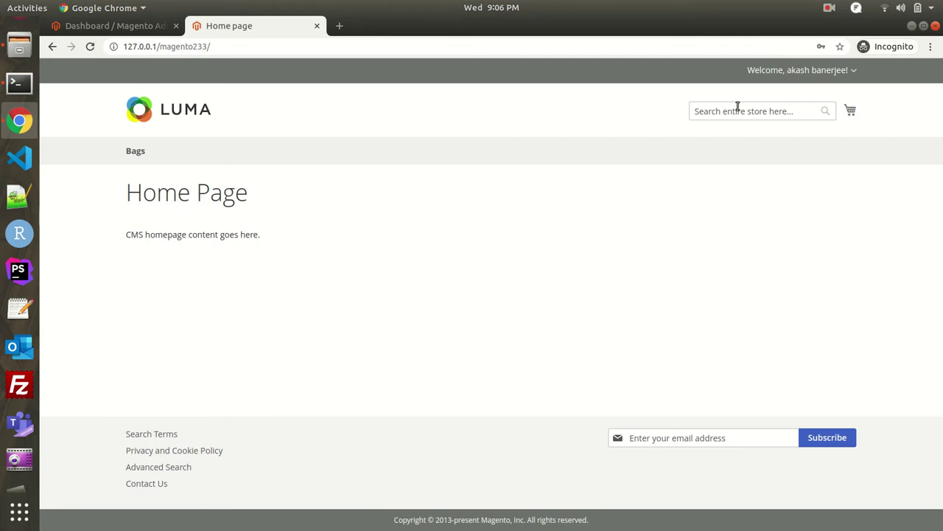
Add the Custom Bag from the Bags category to the cart
{"action": "left_click", "coordinate": [137, 151]}
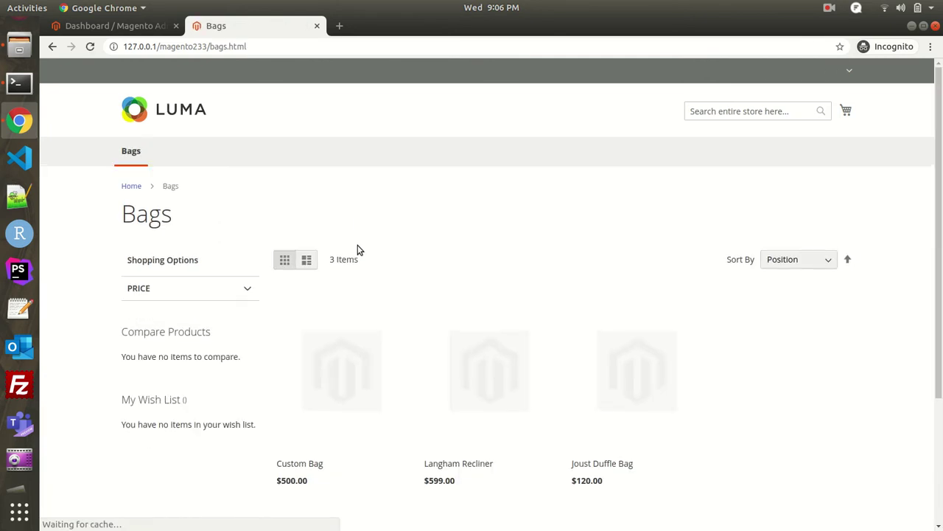
{"action": "left_click", "coordinate": [295, 512]}
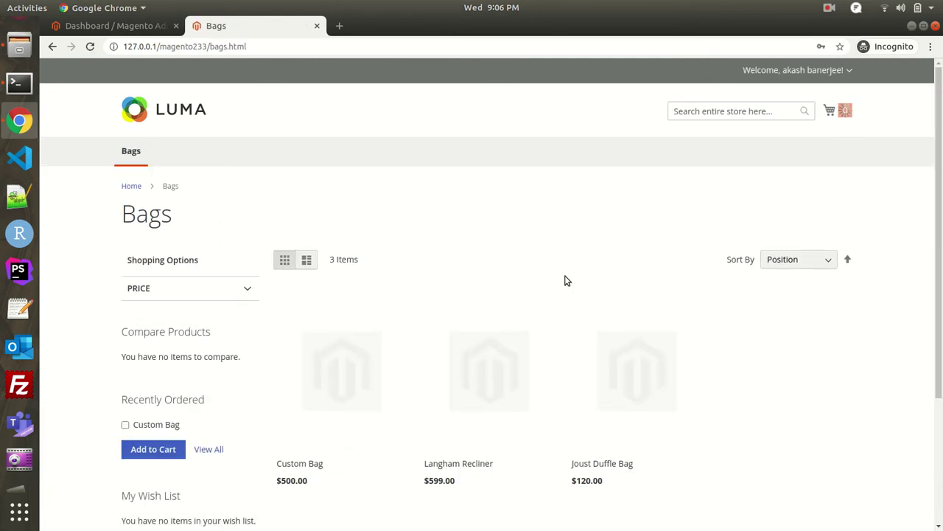
{"action": "left_click", "coordinate": [830, 111]}
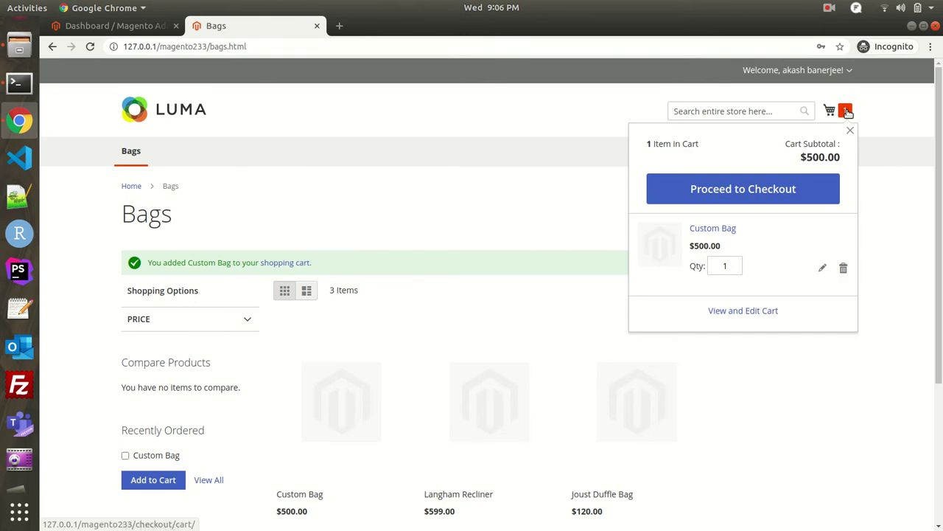
Check out with flat-rate shipping and Check / Money order, placing the $646.40 order
{"action": "left_click", "coordinate": [727, 195]}
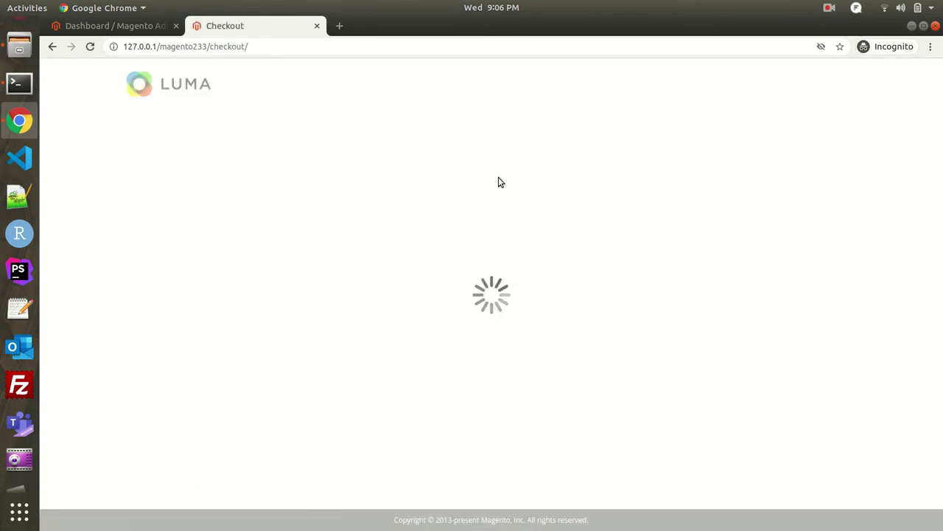
{"action": "scroll", "coordinate": [395, 351], "scroll_direction": "down", "scroll_amount": 1}
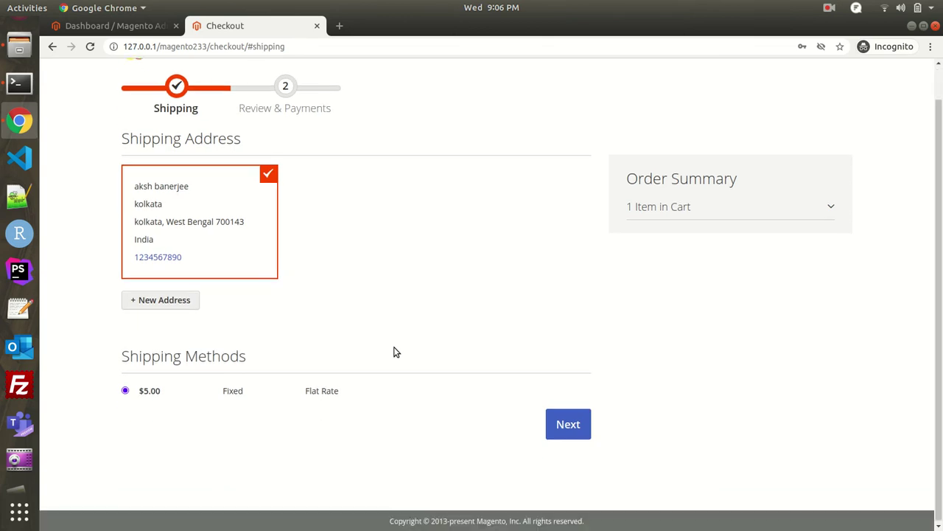
{"action": "left_click", "coordinate": [567, 431]}
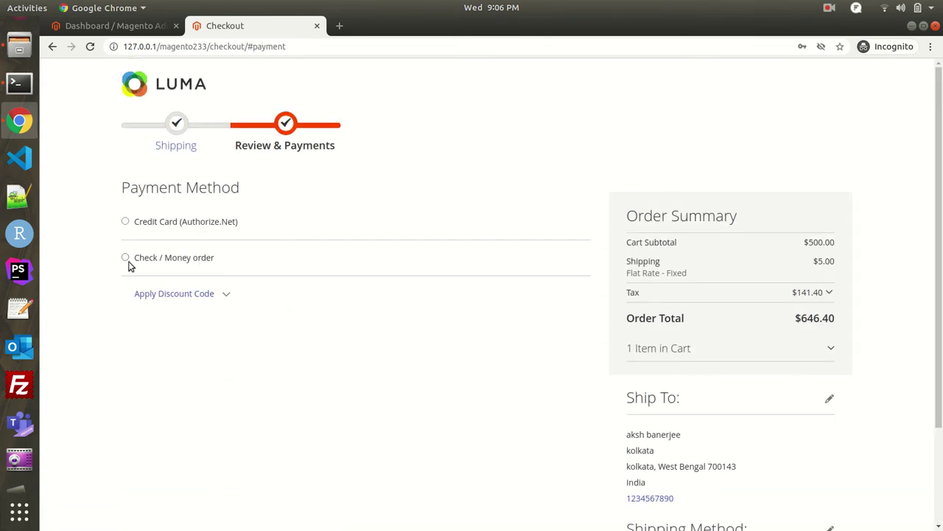
{"action": "left_click", "coordinate": [125, 258]}
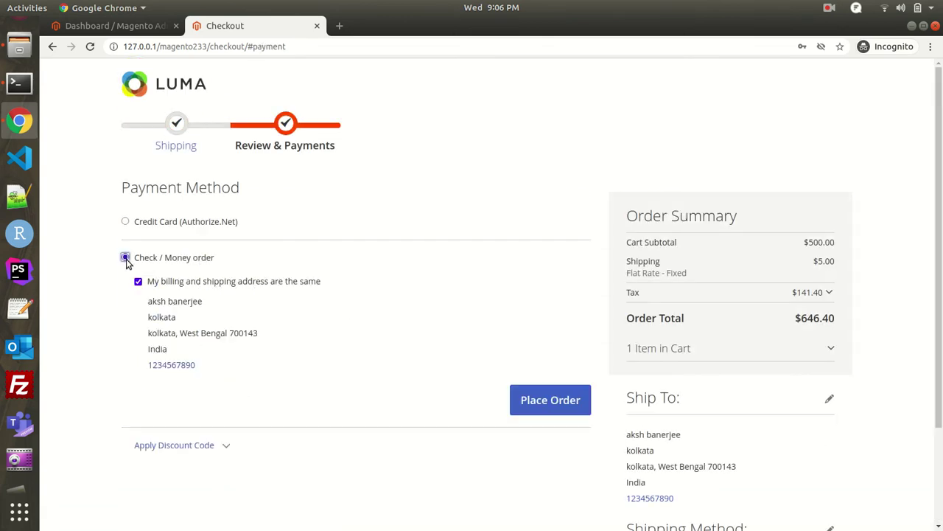
{"action": "left_click", "coordinate": [556, 404]}
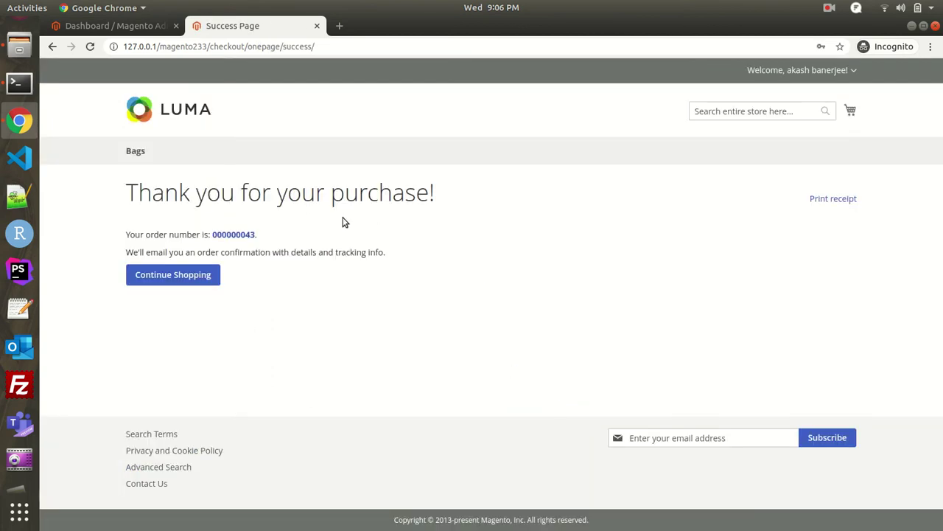
Open order 000000043's details page, showing Pending status and IN-GST-18% and Kol-gst taxes
{"action": "left_click", "coordinate": [233, 235]}
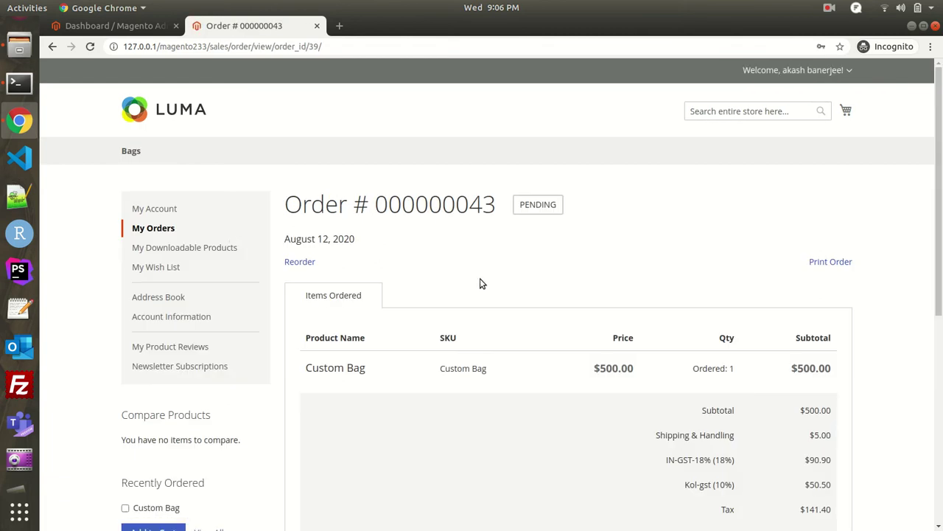
{"action": "scroll", "coordinate": [499, 339], "scroll_direction": "down", "scroll_amount": 5}
{"action": "scroll", "coordinate": [499, 339], "scroll_direction": "up", "scroll_amount": 4}
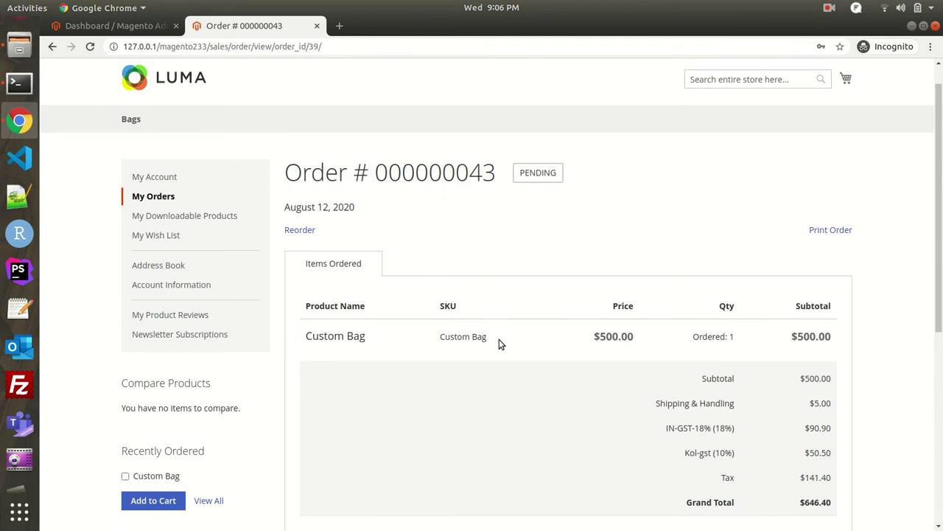
In the Admin, go to Sales > Orders and open order 000000043
{"action": "left_click", "coordinate": [87, 27]}
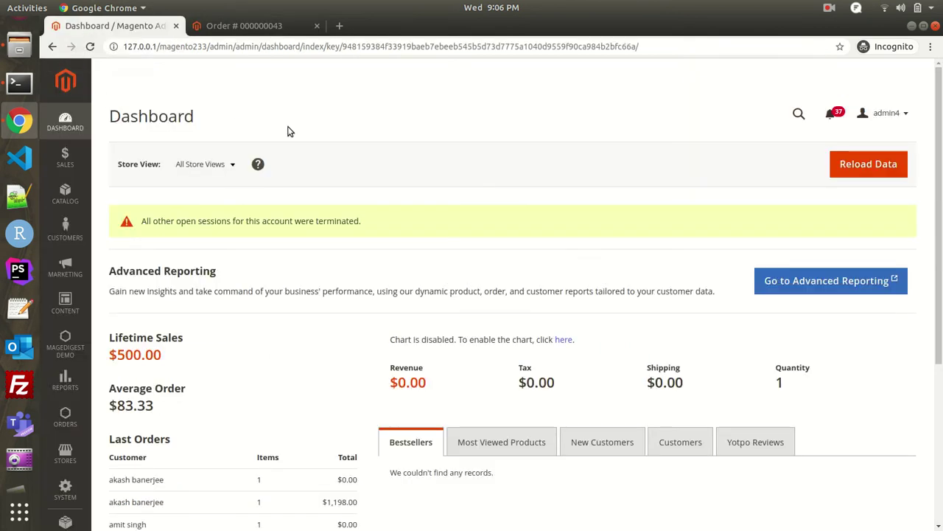
{"action": "left_click", "coordinate": [65, 159]}
{"action": "left_click", "coordinate": [119, 126]}
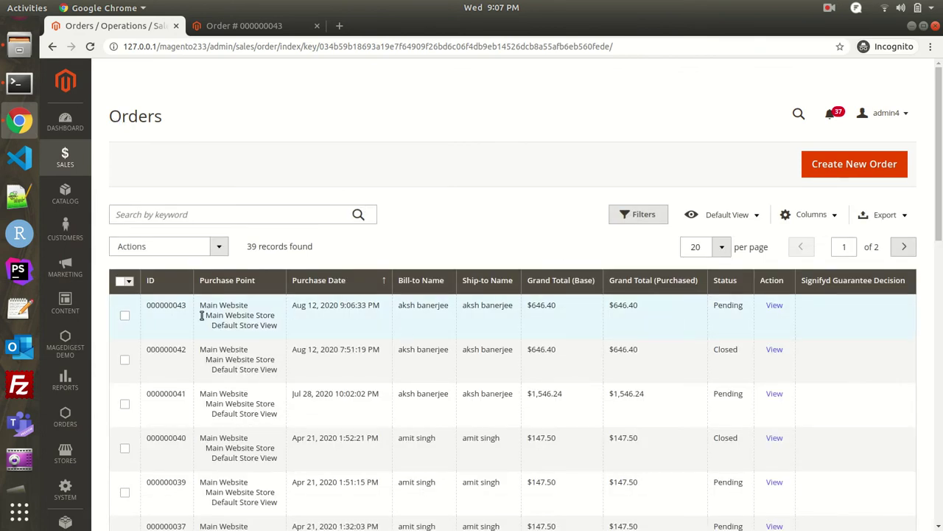
{"action": "left_click", "coordinate": [774, 307]}
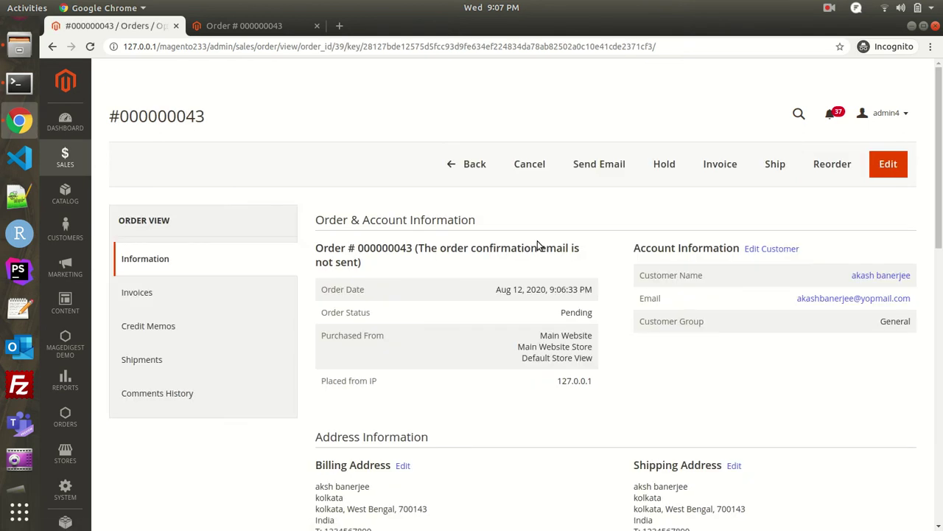
Review the order totals: $141.40 tax, $646.40 grand total still due
{"action": "double_click", "coordinate": [377, 248]}
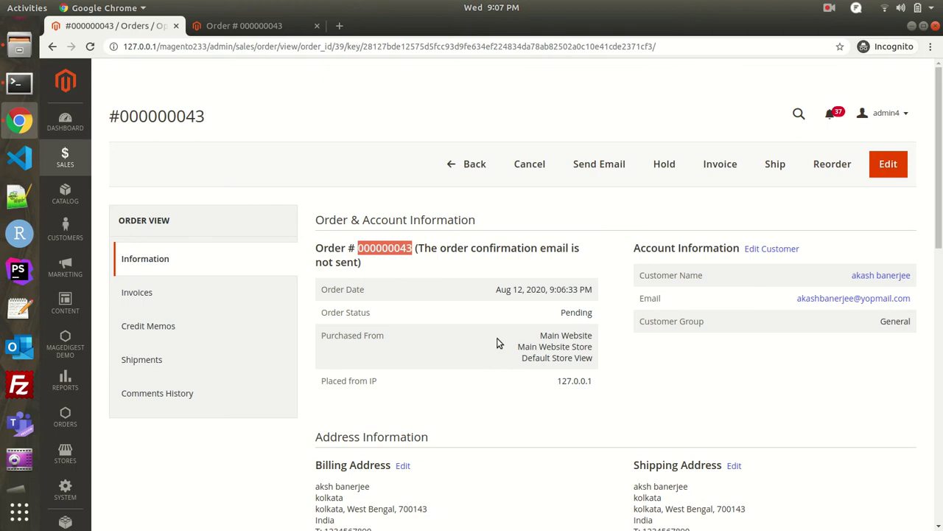
{"action": "scroll", "coordinate": [498, 342], "scroll_direction": "down", "scroll_amount": 10}
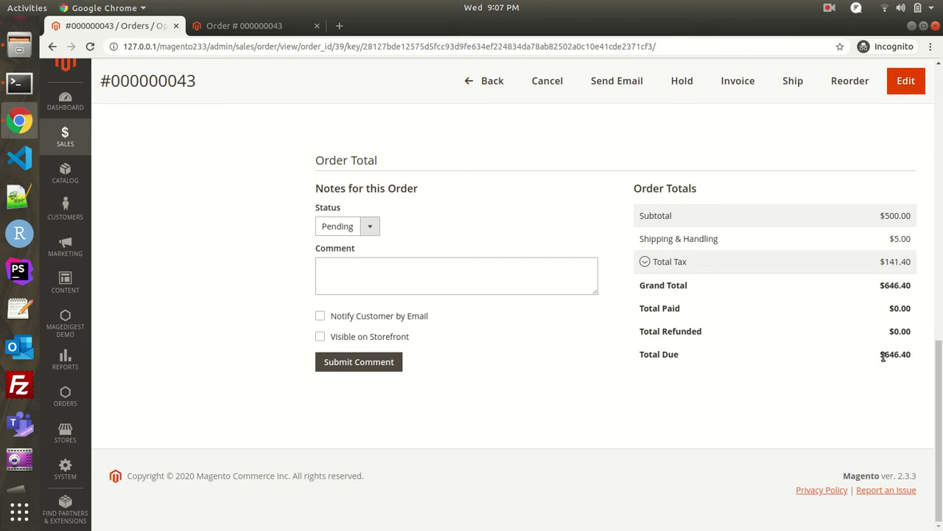
{"action": "left_click_drag", "start_coordinate": [881, 356], "coordinate": [917, 360]}
{"action": "left_click", "coordinate": [731, 342]}
{"action": "scroll", "coordinate": [596, 382], "scroll_direction": "up", "scroll_amount": 4}
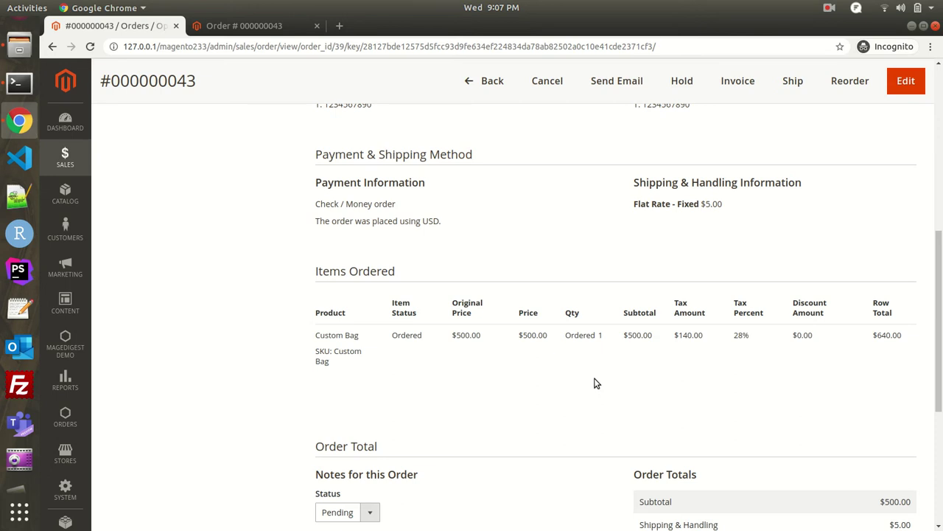
{"action": "scroll", "coordinate": [596, 383], "scroll_direction": "down", "scroll_amount": 4}
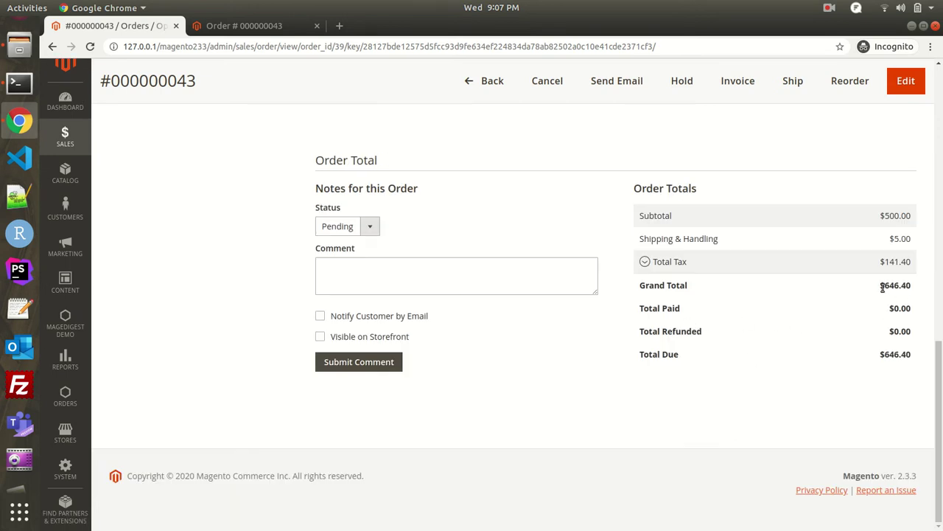
{"action": "scroll", "coordinate": [732, 267], "scroll_direction": "up", "scroll_amount": 10}
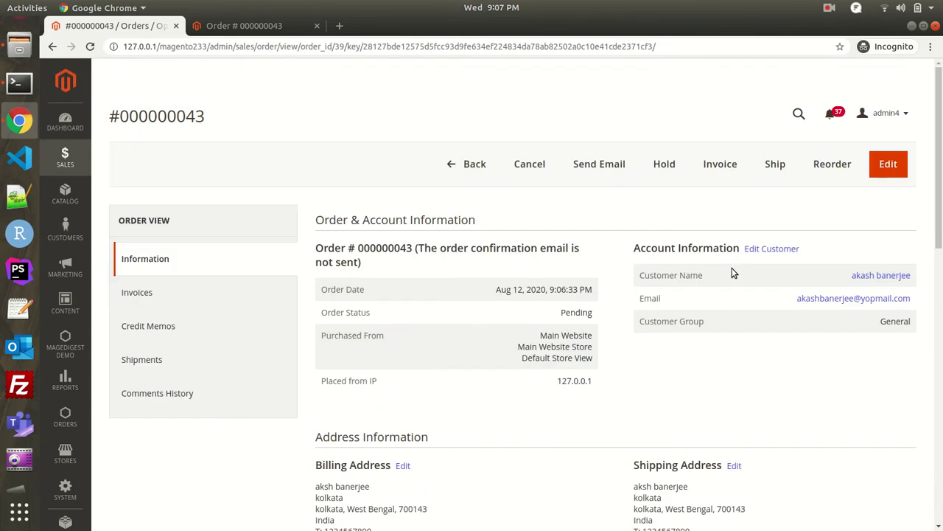
{"action": "scroll", "coordinate": [585, 378], "scroll_direction": "down", "scroll_amount": 1}
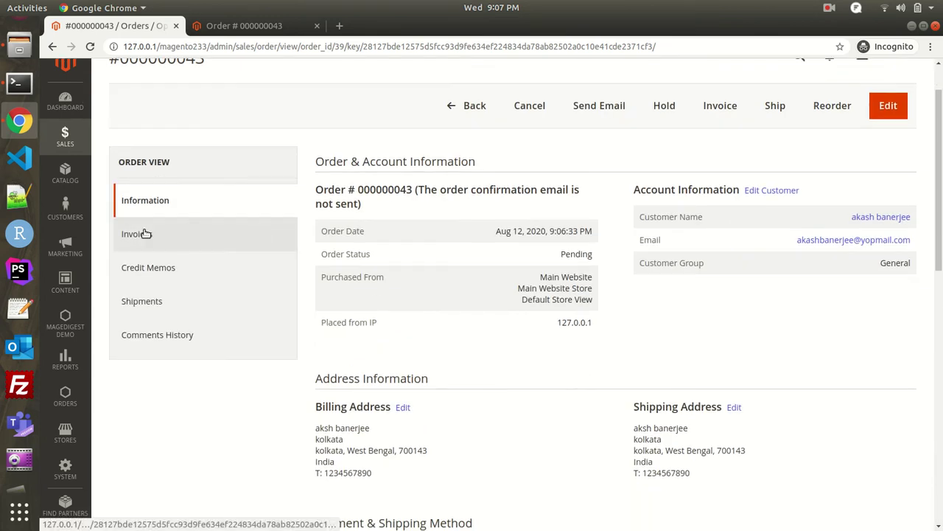
Create and submit a full invoice for order 000000043: $500.00 subtotal, $5.00 shipping, $646.40 total
{"action": "left_click", "coordinate": [137, 234]}
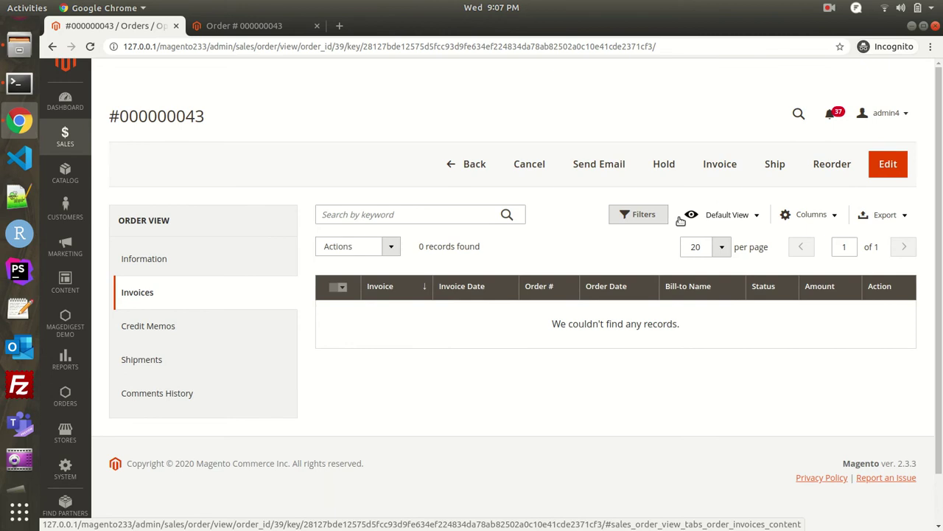
{"action": "left_click", "coordinate": [713, 170]}
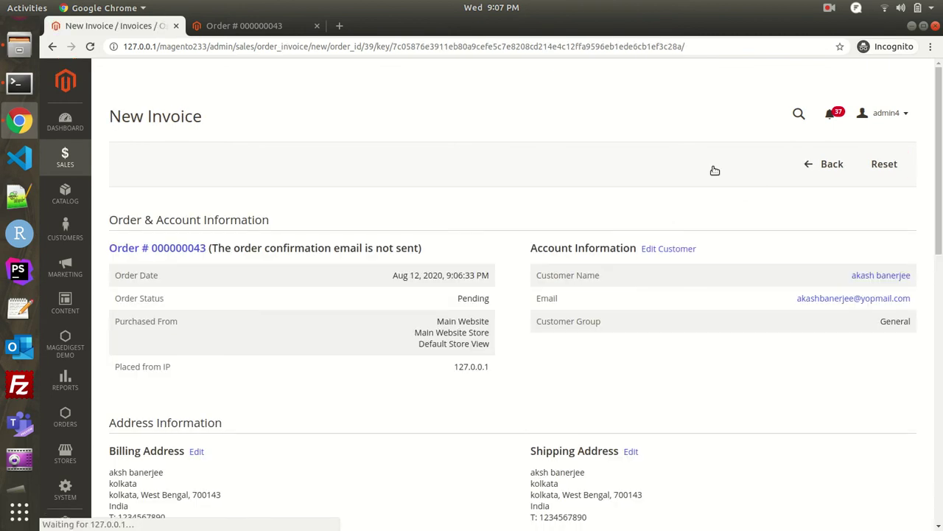
{"action": "scroll", "coordinate": [634, 305], "scroll_direction": "down", "scroll_amount": 3}
{"action": "scroll", "coordinate": [633, 305], "scroll_direction": "down", "scroll_amount": 8}
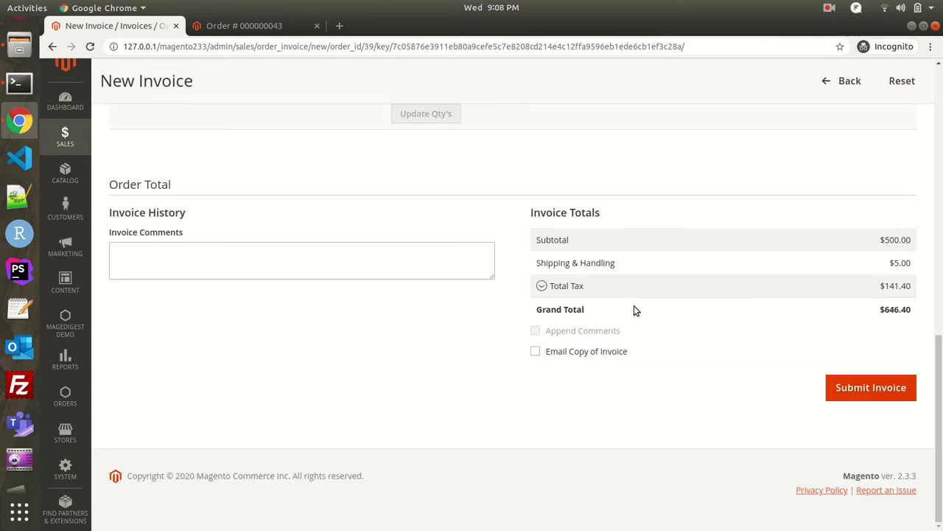
{"action": "scroll", "coordinate": [634, 305], "scroll_direction": "up", "scroll_amount": 3}
{"action": "scroll", "coordinate": [634, 305], "scroll_direction": "down", "scroll_amount": 3}
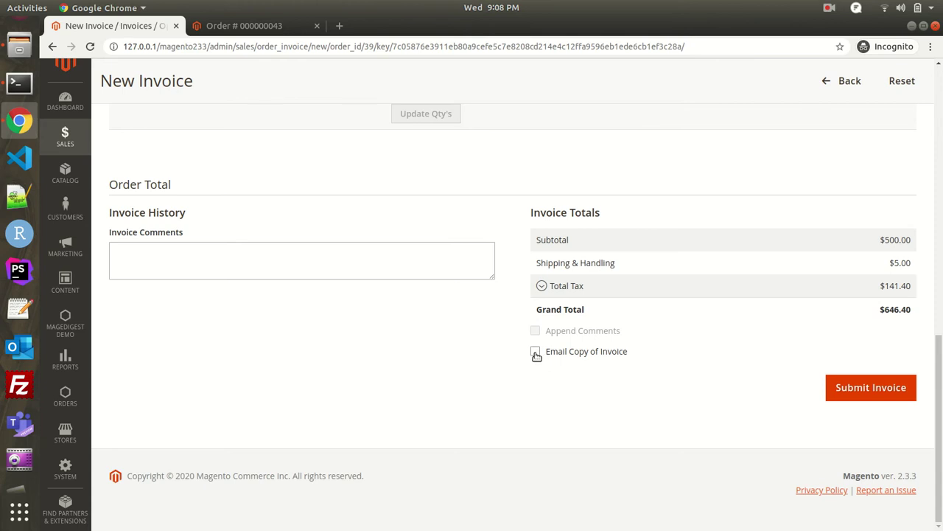
{"action": "left_click", "coordinate": [863, 389]}
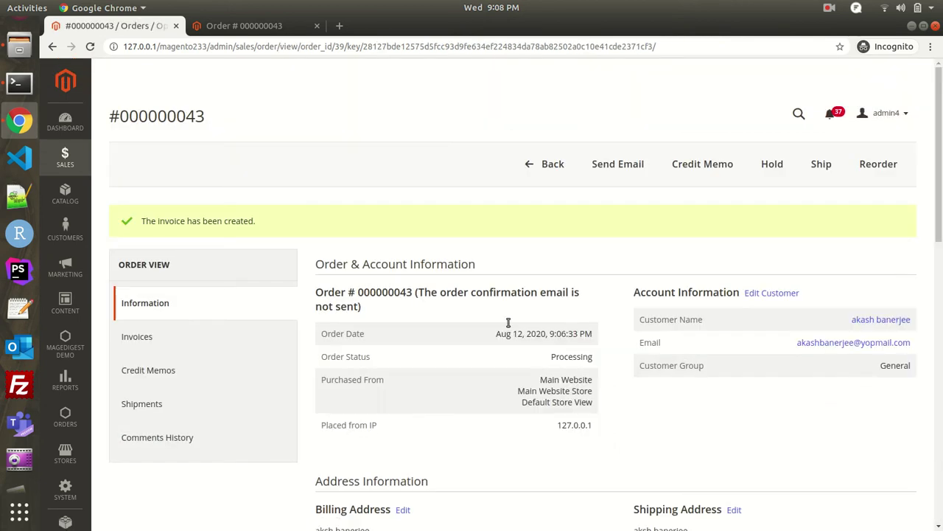
Confirm the order has no shipments and lists paid invoice 000000009 for $646.40
{"action": "scroll", "coordinate": [412, 368], "scroll_direction": "down", "scroll_amount": 1}
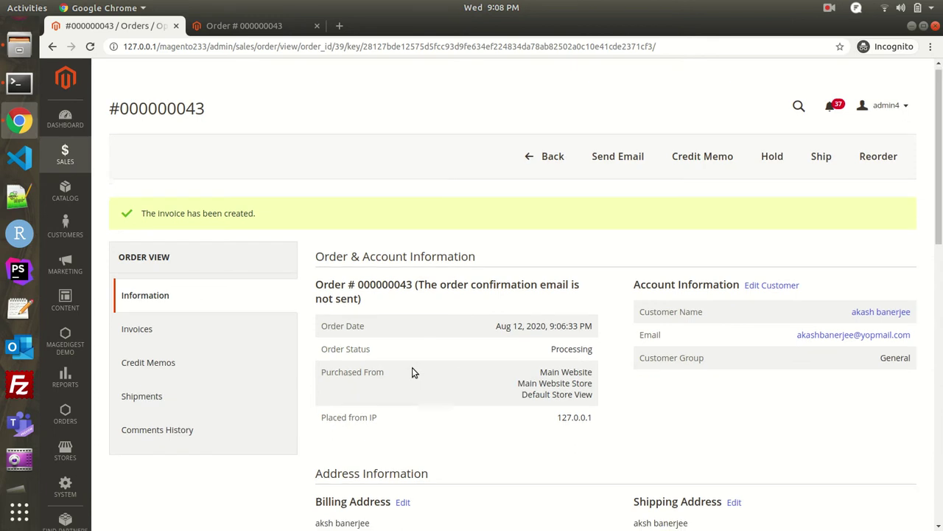
{"action": "scroll", "coordinate": [413, 369], "scroll_direction": "down", "scroll_amount": 10}
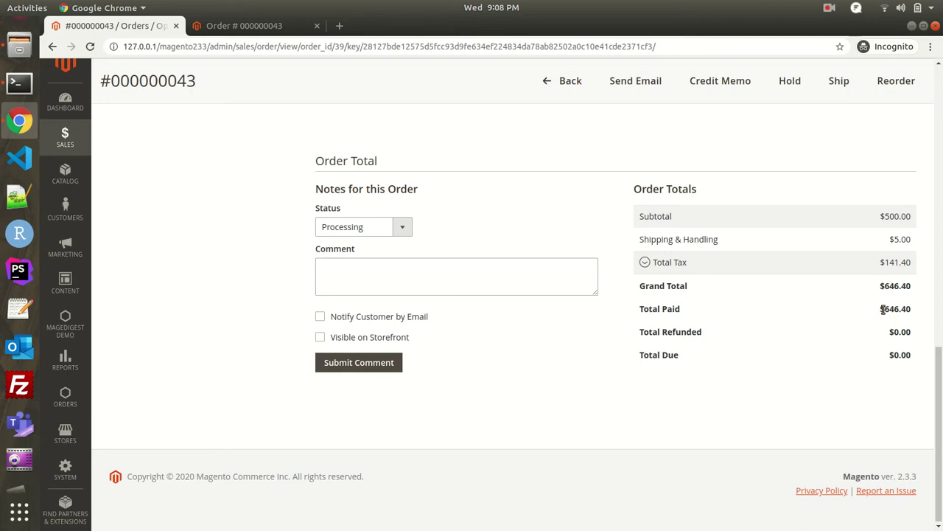
{"action": "scroll", "coordinate": [243, 284], "scroll_direction": "up", "scroll_amount": 2}
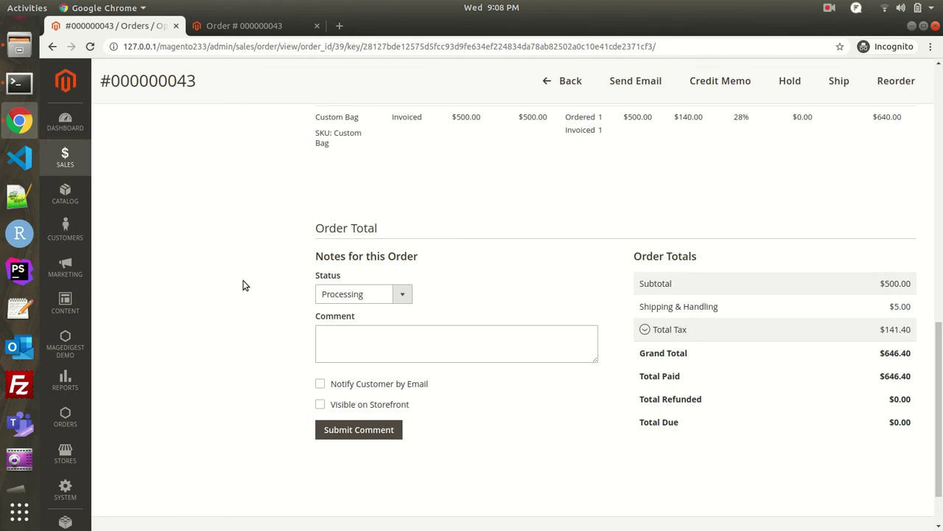
{"action": "scroll", "coordinate": [243, 285], "scroll_direction": "up", "scroll_amount": 15}
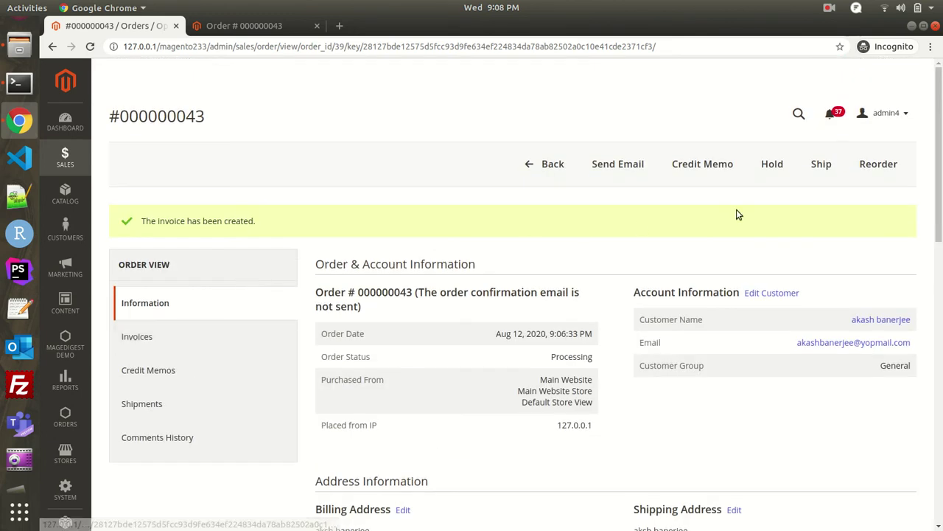
{"action": "left_click", "coordinate": [165, 410]}
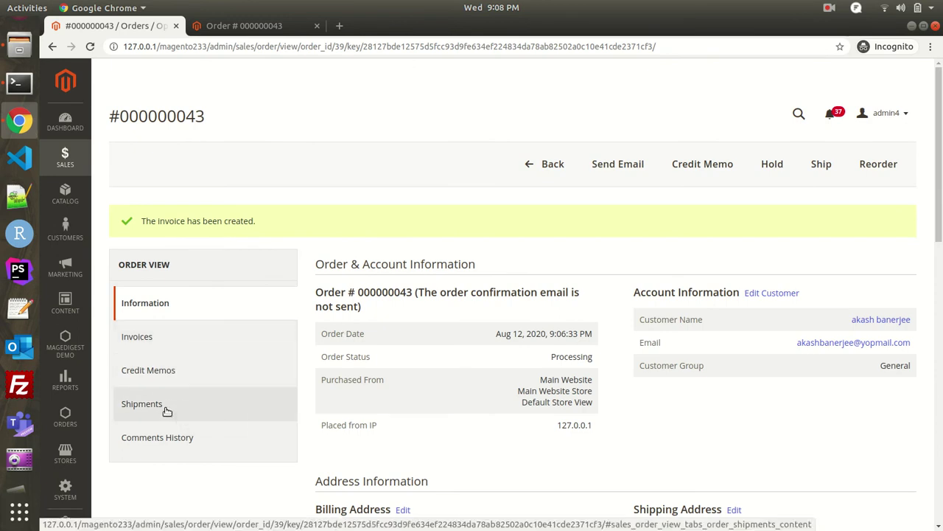
{"action": "left_click", "coordinate": [135, 346]}
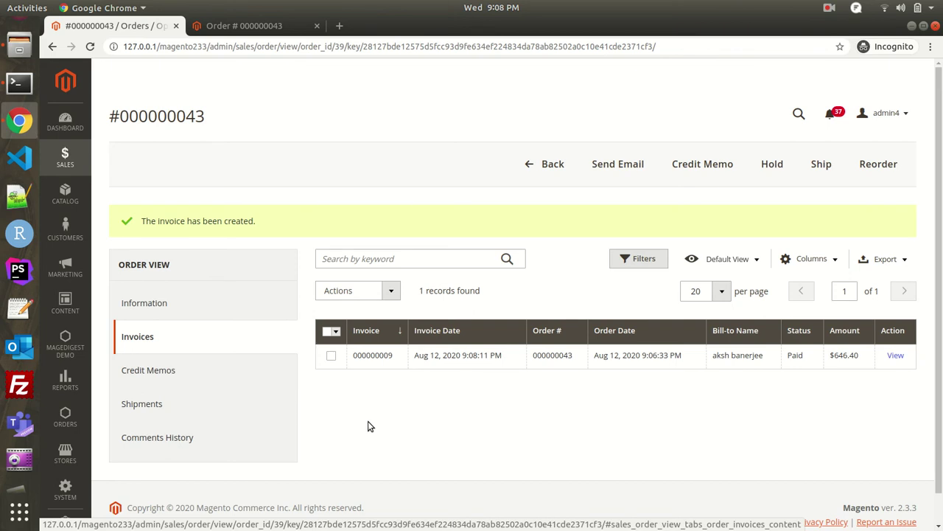
{"action": "scroll", "coordinate": [370, 425], "scroll_direction": "down", "scroll_amount": 1}
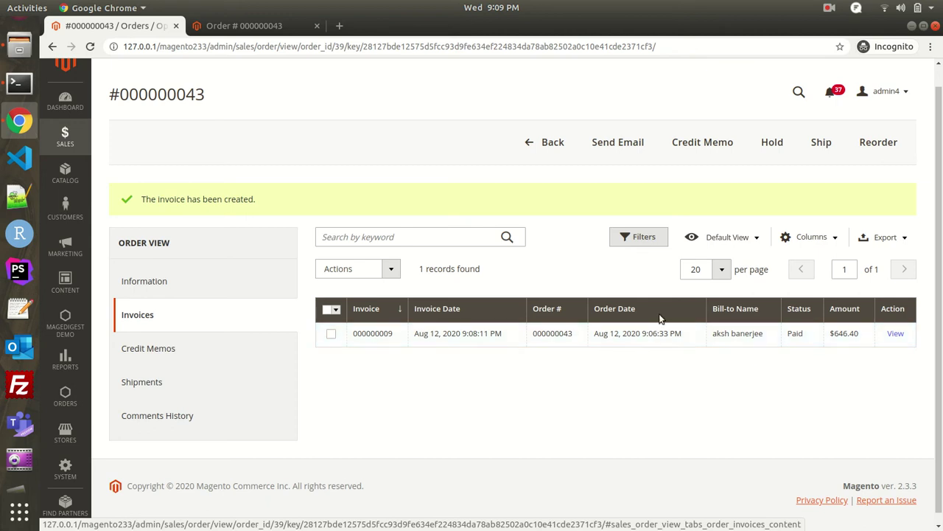
Start a credit memo refunding 1 Custom Bag for $646.40, with Return to Stock ticked
{"action": "left_click", "coordinate": [702, 143]}
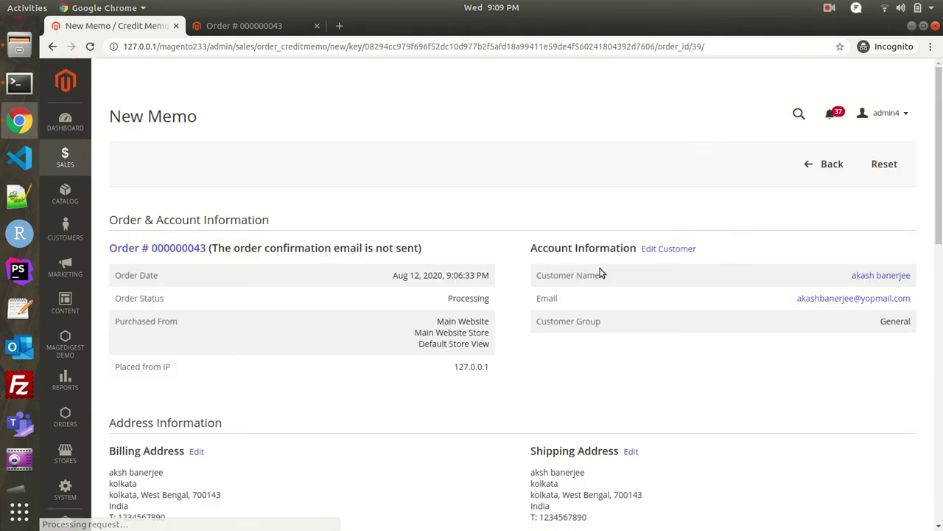
{"action": "scroll", "coordinate": [600, 274], "scroll_direction": "down", "scroll_amount": 6}
{"action": "scroll", "coordinate": [600, 274], "scroll_direction": "down", "scroll_amount": 1}
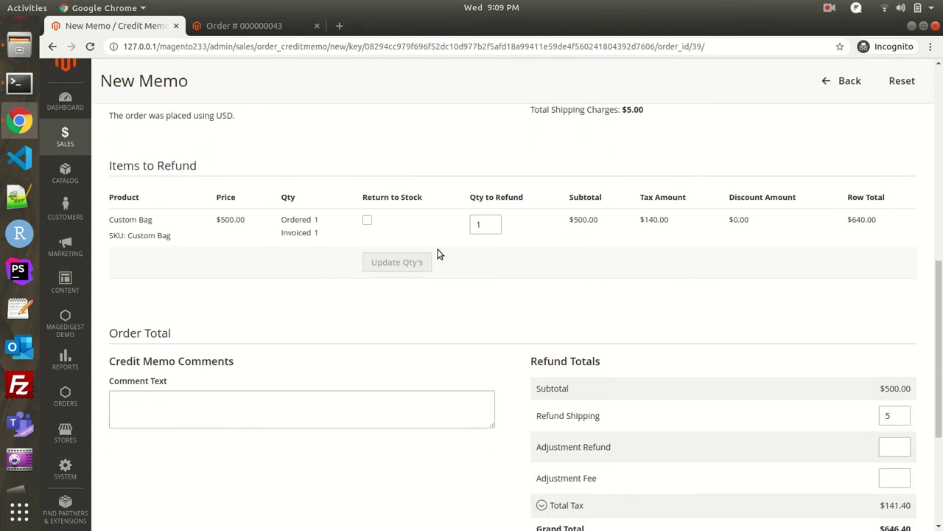
{"action": "scroll", "coordinate": [558, 366], "scroll_direction": "down", "scroll_amount": 4}
{"action": "scroll", "coordinate": [558, 361], "scroll_direction": "up", "scroll_amount": 4}
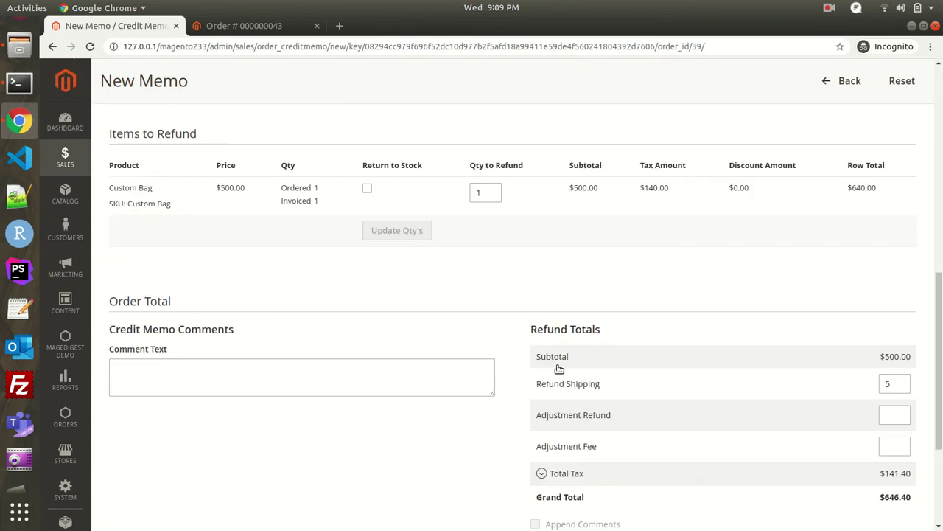
{"action": "scroll", "coordinate": [557, 365], "scroll_direction": "up", "scroll_amount": 3}
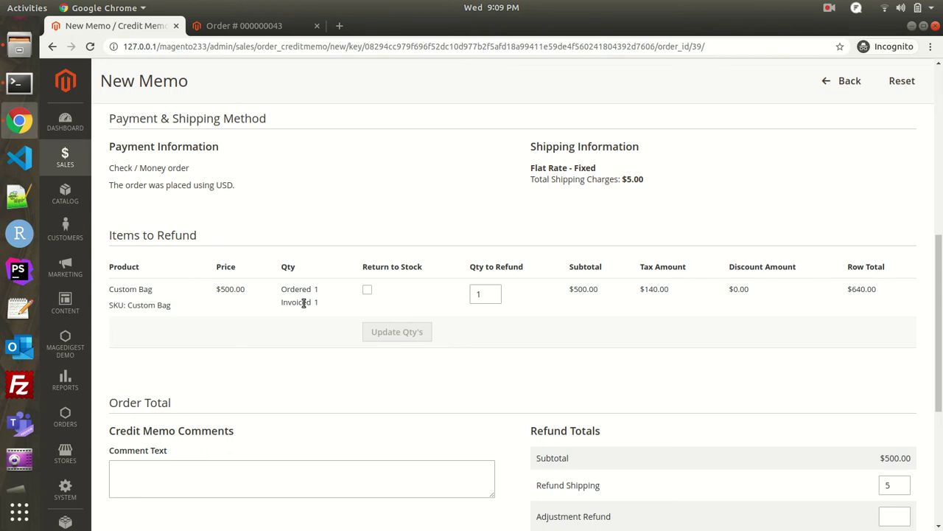
{"action": "double_click", "coordinate": [482, 294]}
{"action": "left_click", "coordinate": [262, 380]}
{"action": "left_click", "coordinate": [367, 288]}
{"action": "scroll", "coordinate": [432, 391], "scroll_direction": "down", "scroll_amount": 5}
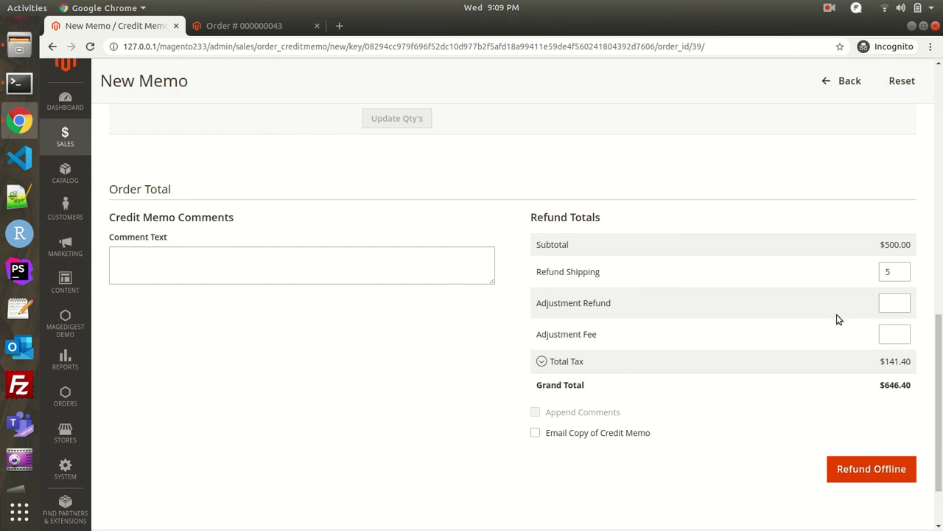
{"action": "scroll", "coordinate": [831, 322], "scroll_direction": "down", "scroll_amount": 2}
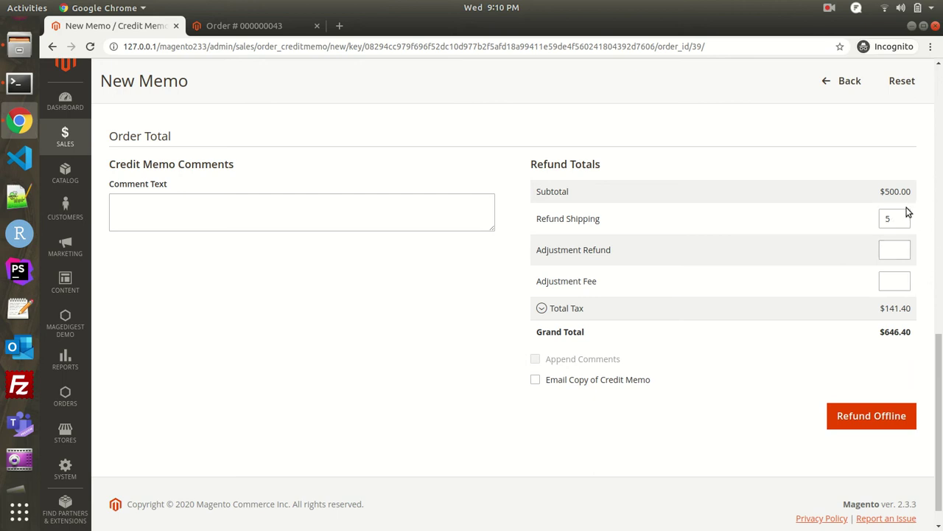
Refund $646.40 offline with emailed, appended comment 'refund is done (offline)'
{"action": "left_click", "coordinate": [534, 381]}
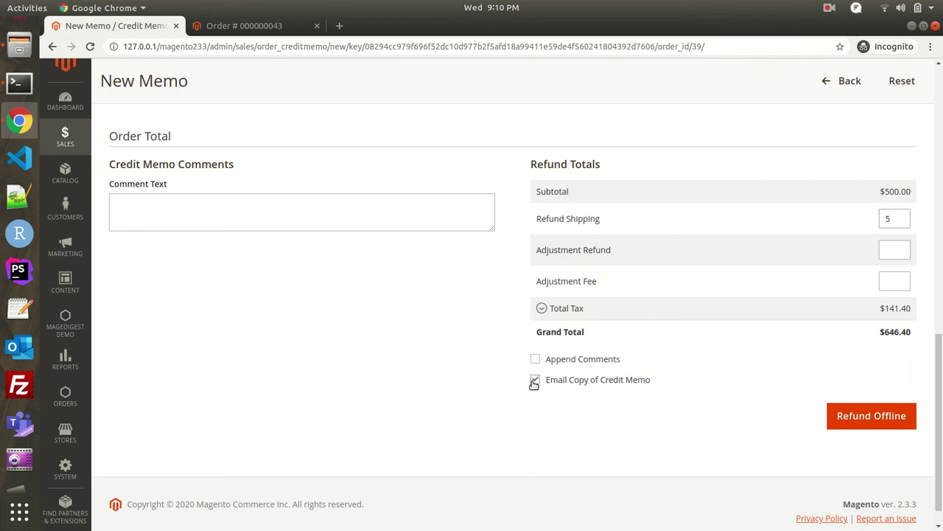
{"action": "left_click", "coordinate": [535, 359]}
{"action": "left_click", "coordinate": [168, 217]}
{"action": "type", "text": "r"}
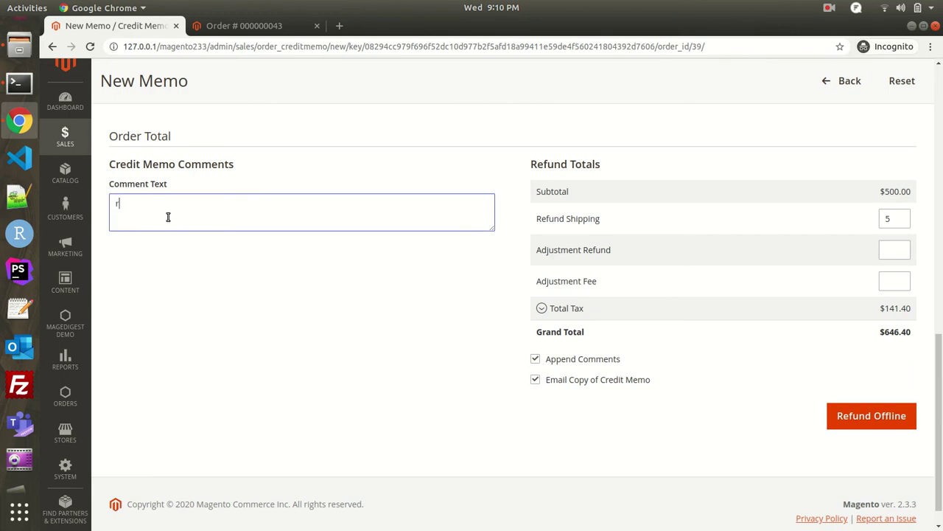
{"action": "type", "text": "efund ca"}
{"action": "key", "text": "BackSpace"}
{"action": "key", "text": "BackSpace"}
{"action": "type", "text": "is done (offline)"}
{"action": "left_click", "coordinate": [861, 416]}
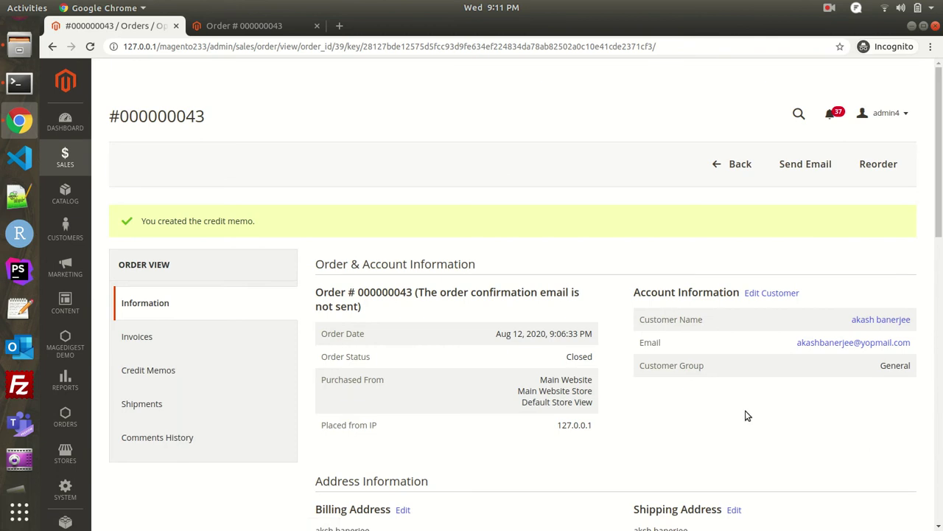
Verify the order shows Closed, Custom Bag Refunded, and $646.40 Total Refunded
{"action": "scroll", "coordinate": [402, 365], "scroll_direction": "down", "scroll_amount": 1}
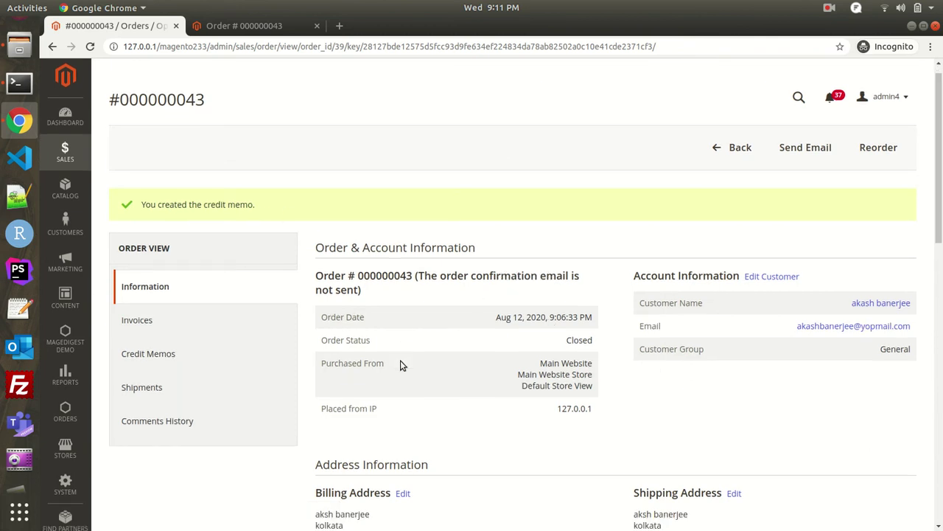
{"action": "scroll", "coordinate": [402, 364], "scroll_direction": "down", "scroll_amount": 2}
{"action": "left_click_drag", "start_coordinate": [322, 272], "coordinate": [596, 277]}
{"action": "left_click", "coordinate": [481, 346]}
{"action": "scroll", "coordinate": [481, 347], "scroll_direction": "down", "scroll_amount": 7}
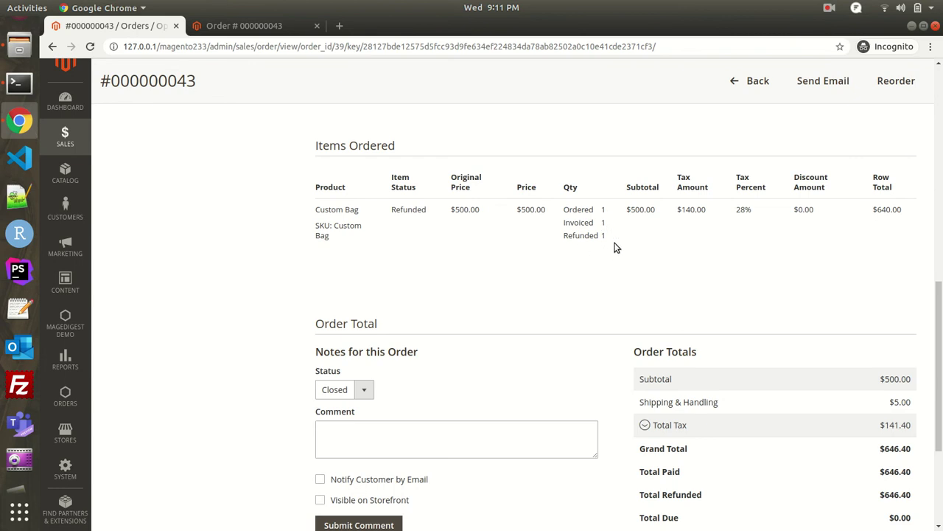
{"action": "scroll", "coordinate": [616, 247], "scroll_direction": "down", "scroll_amount": 3}
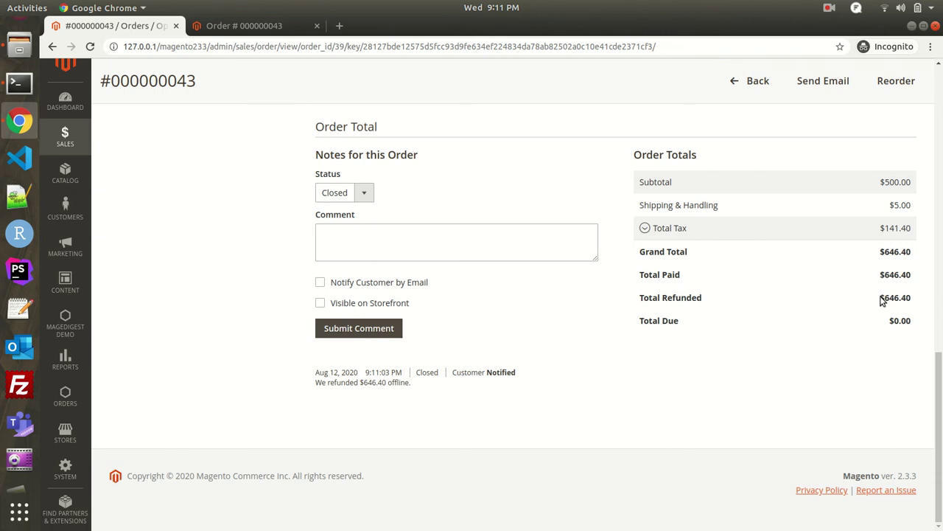
{"action": "left_click_drag", "start_coordinate": [880, 298], "coordinate": [909, 299]}
{"action": "scroll", "coordinate": [221, 284], "scroll_direction": "up", "scroll_amount": 15}
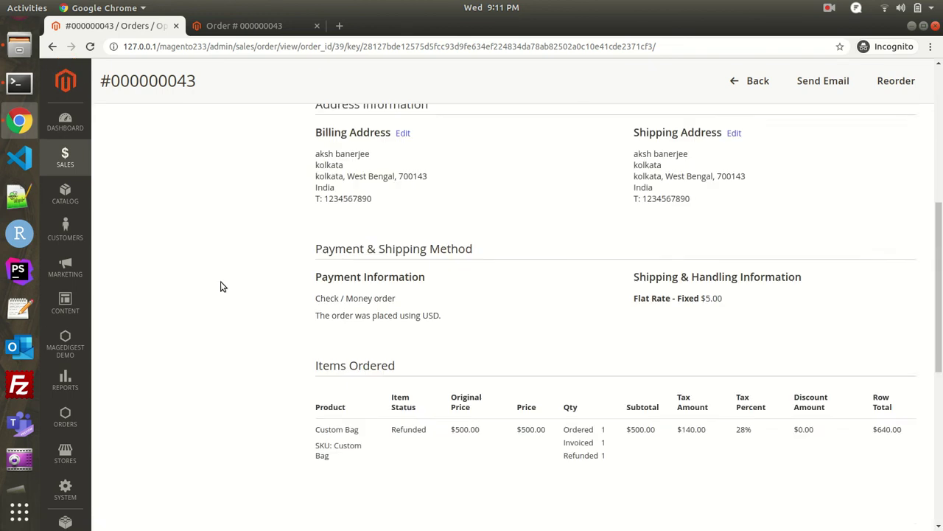
Open credit memo 000000004 from the order's Credit Memos list, then go back to the order
{"action": "left_click", "coordinate": [154, 339]}
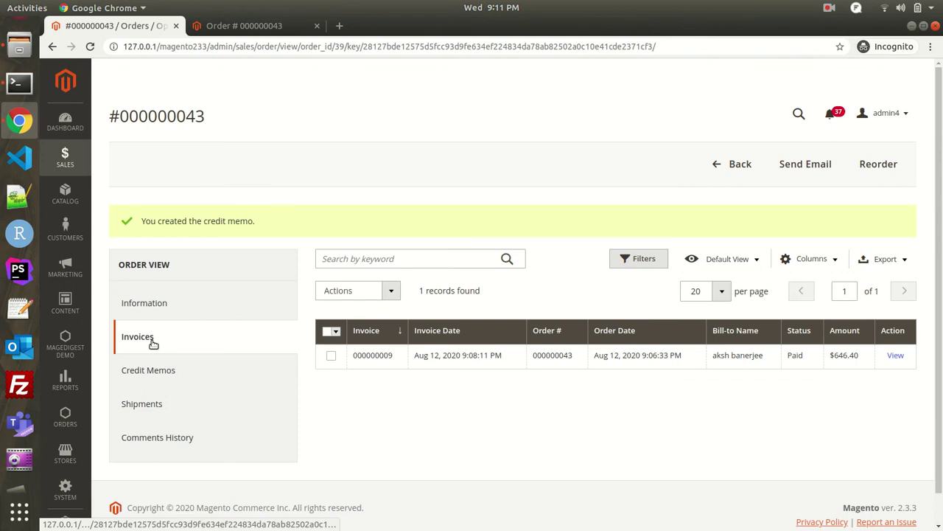
{"action": "left_click", "coordinate": [152, 368]}
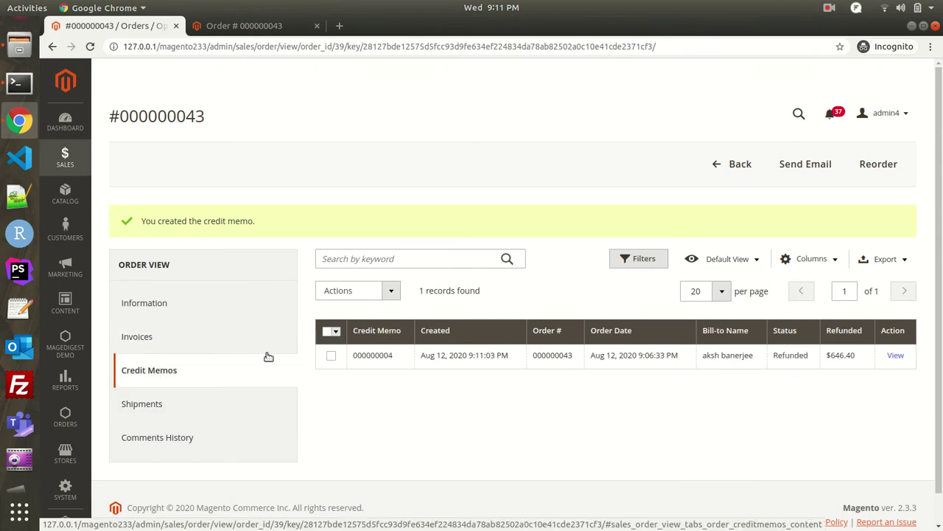
{"action": "left_click", "coordinate": [896, 357]}
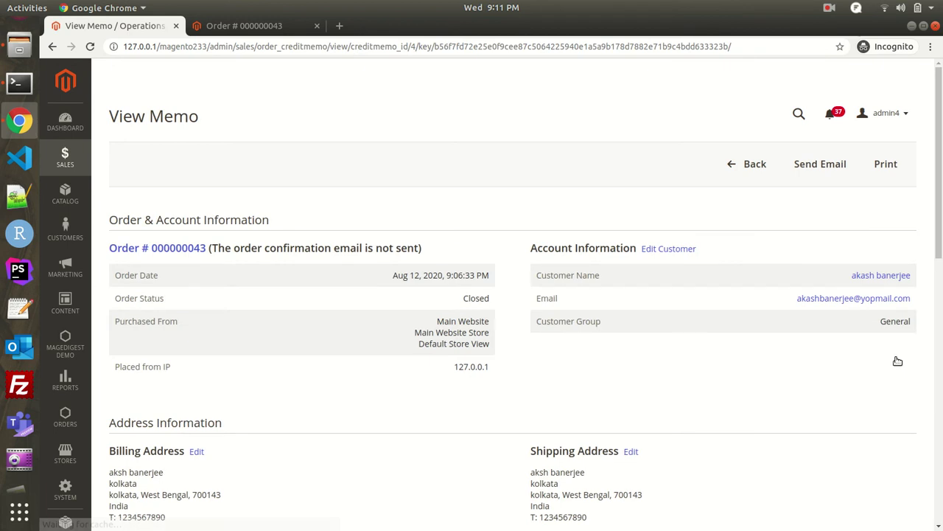
{"action": "scroll", "coordinate": [802, 388], "scroll_direction": "down", "scroll_amount": 10}
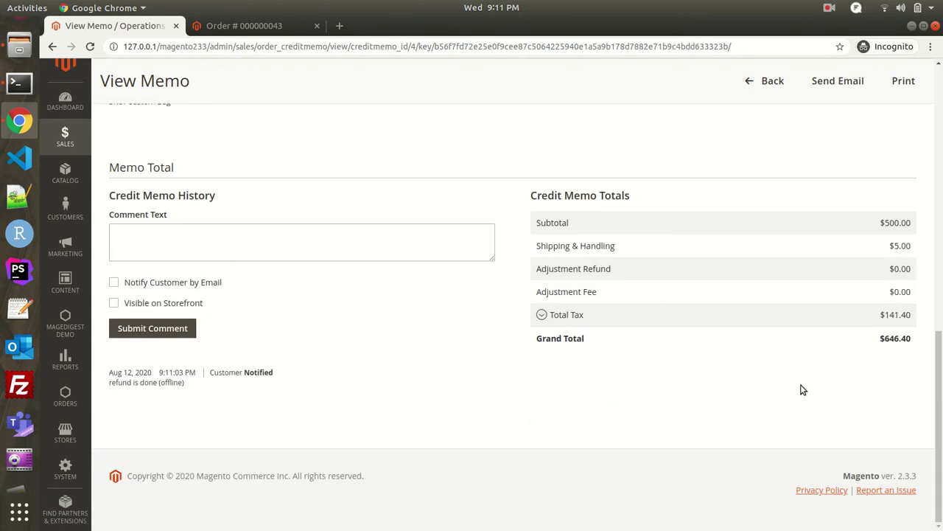
{"action": "scroll", "coordinate": [803, 389], "scroll_direction": "up", "scroll_amount": 10}
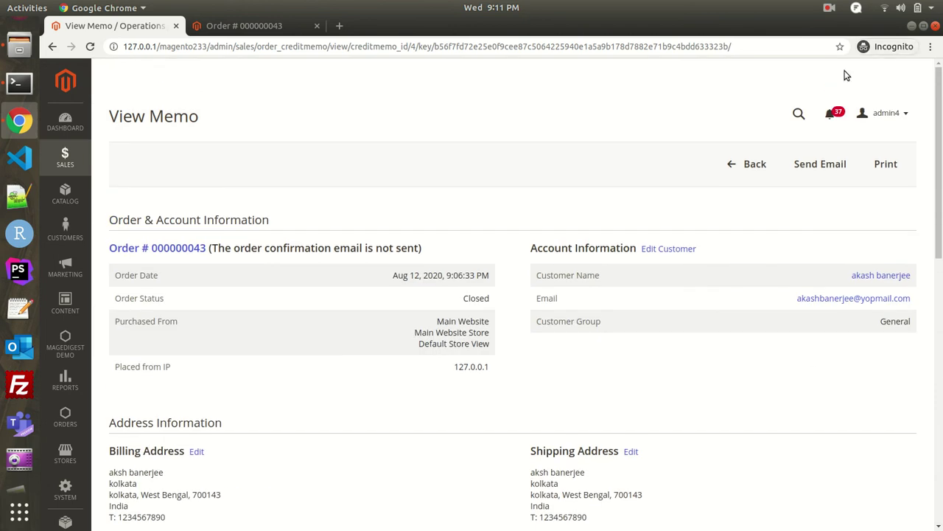
{"action": "left_click", "coordinate": [742, 168]}
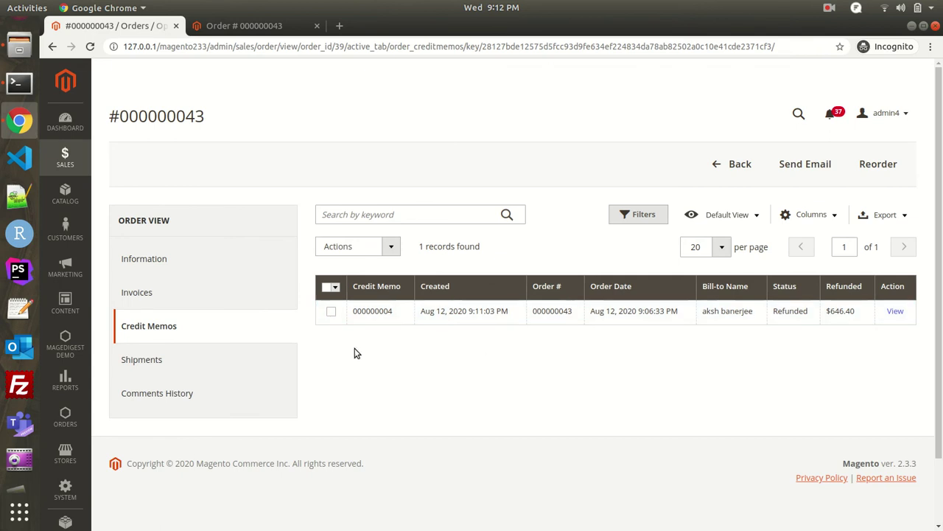
Check the empty Shipments tab and highlight the invoice and credit memo entries in Comments History
{"action": "left_click", "coordinate": [155, 359]}
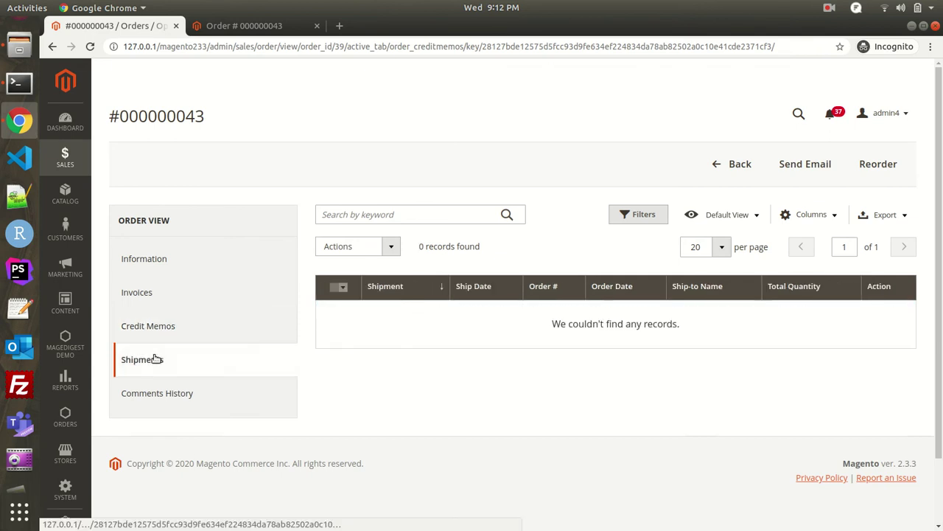
{"action": "left_click", "coordinate": [165, 394]}
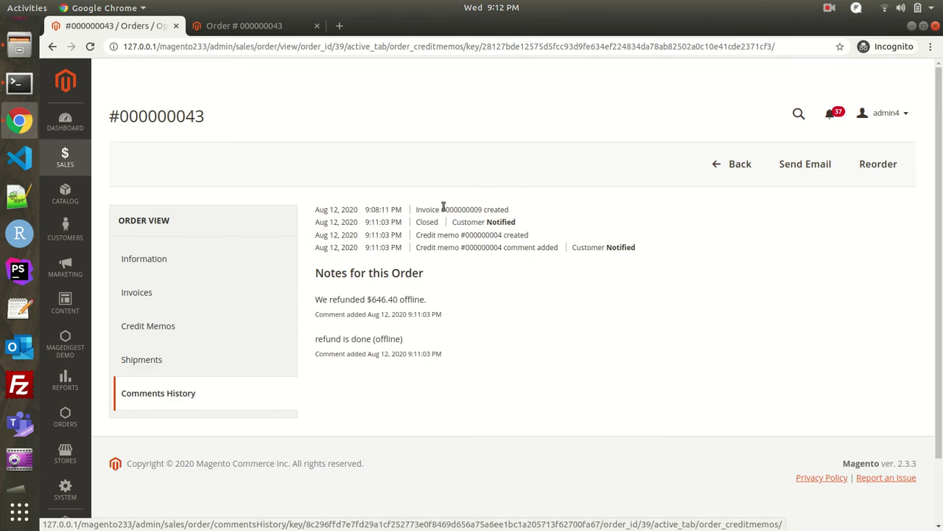
{"action": "left_click_drag", "start_coordinate": [421, 211], "coordinate": [494, 210]}
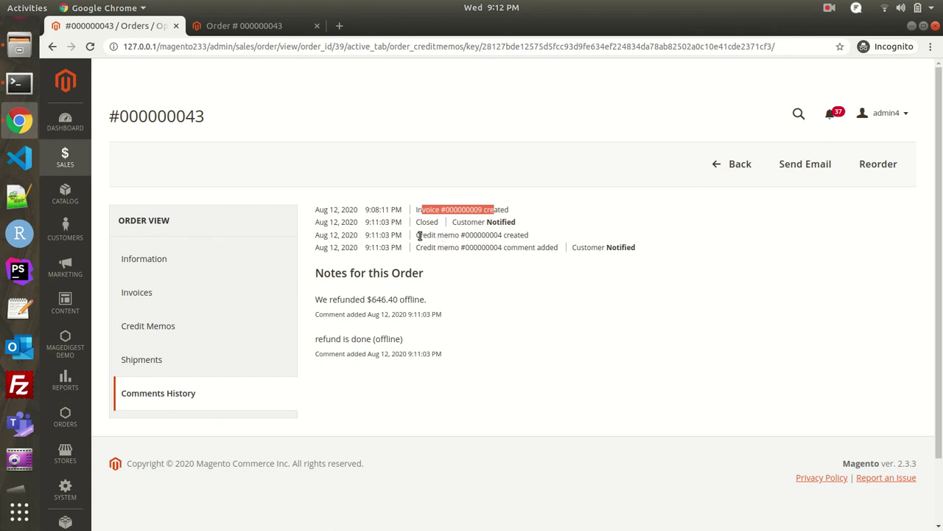
{"action": "left_click_drag", "start_coordinate": [419, 236], "coordinate": [522, 234]}
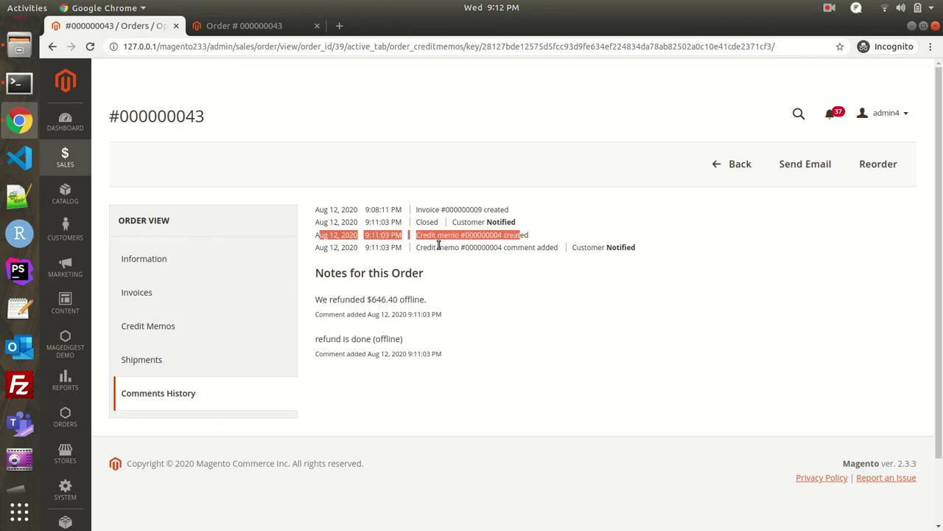
{"action": "left_click_drag", "start_coordinate": [424, 246], "coordinate": [473, 247]}
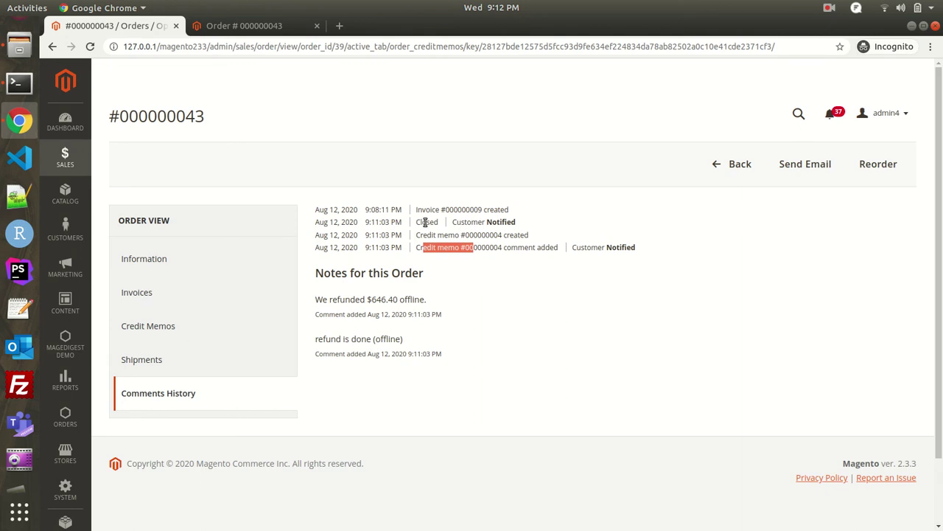
{"action": "double_click", "coordinate": [426, 222]}
Highlight the '$646.40 refunded offline' and 'refund is done (offline)' notes, then view the storefront order
{"action": "left_click_drag", "start_coordinate": [315, 221], "coordinate": [564, 251]}
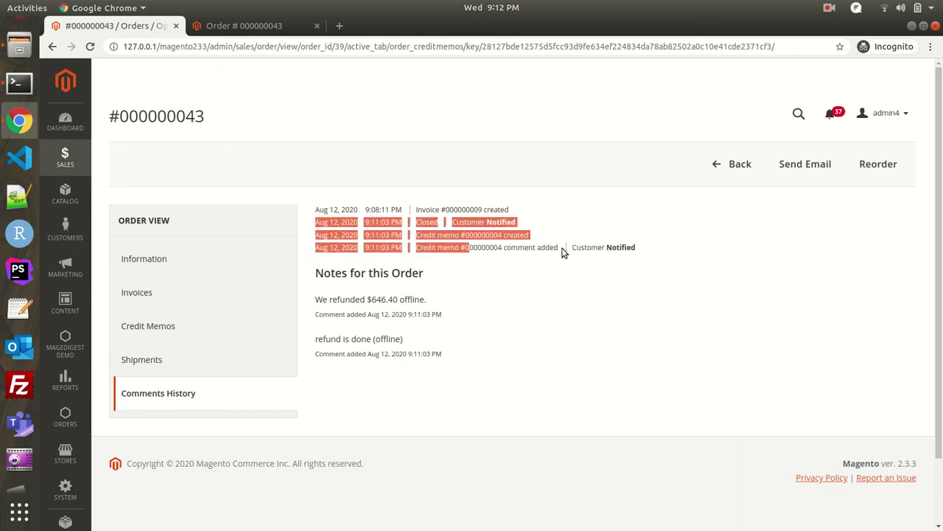
{"action": "left_click_drag", "start_coordinate": [404, 339], "coordinate": [374, 337]}
{"action": "left_click", "coordinate": [374, 314]}
{"action": "left_click_drag", "start_coordinate": [317, 299], "coordinate": [428, 299]}
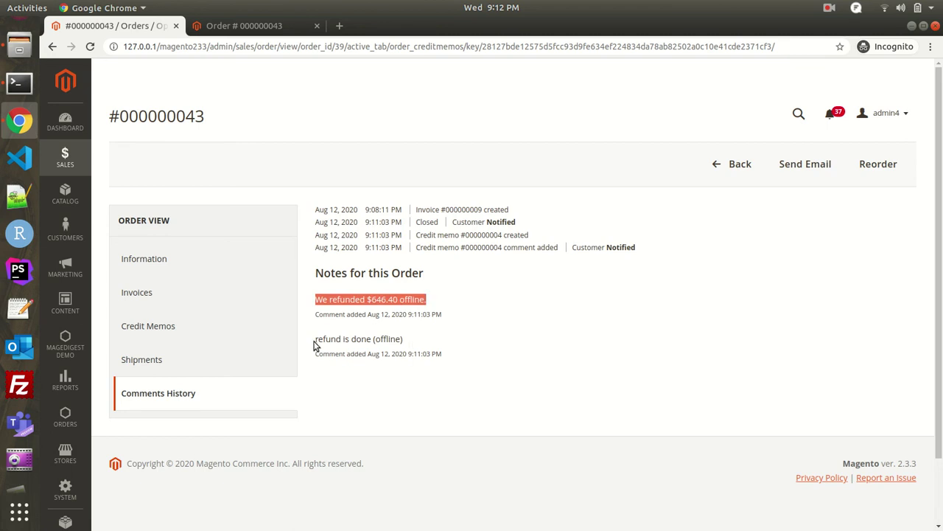
{"action": "left_click_drag", "start_coordinate": [316, 338], "coordinate": [411, 348]}
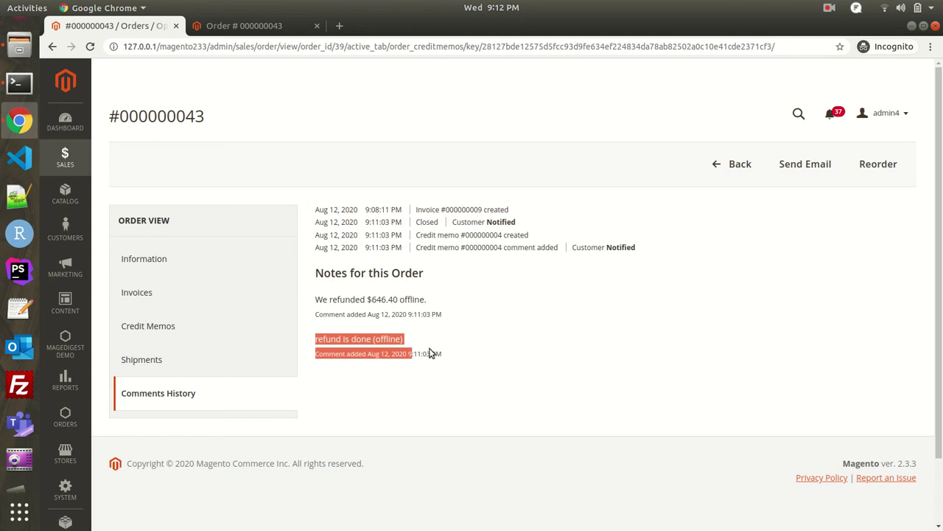
{"action": "left_click", "coordinate": [487, 367]}
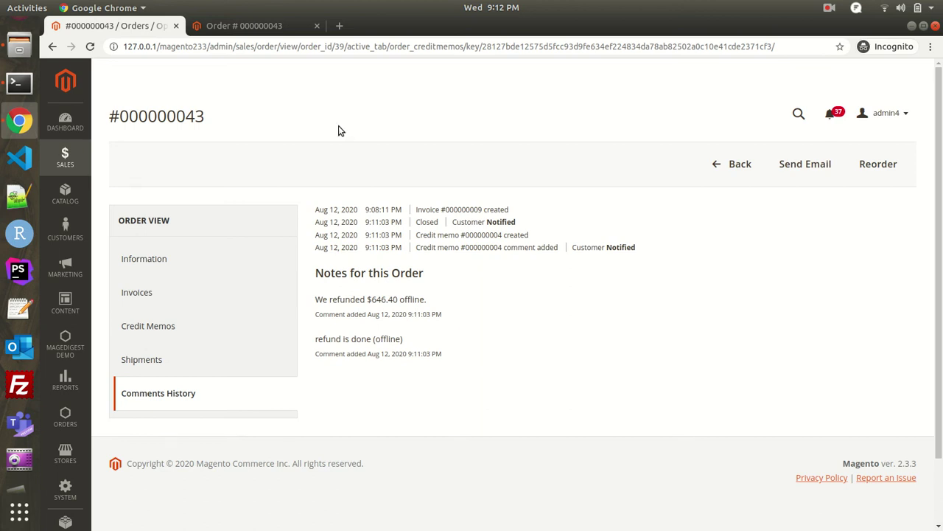
{"action": "left_click", "coordinate": [246, 27]}
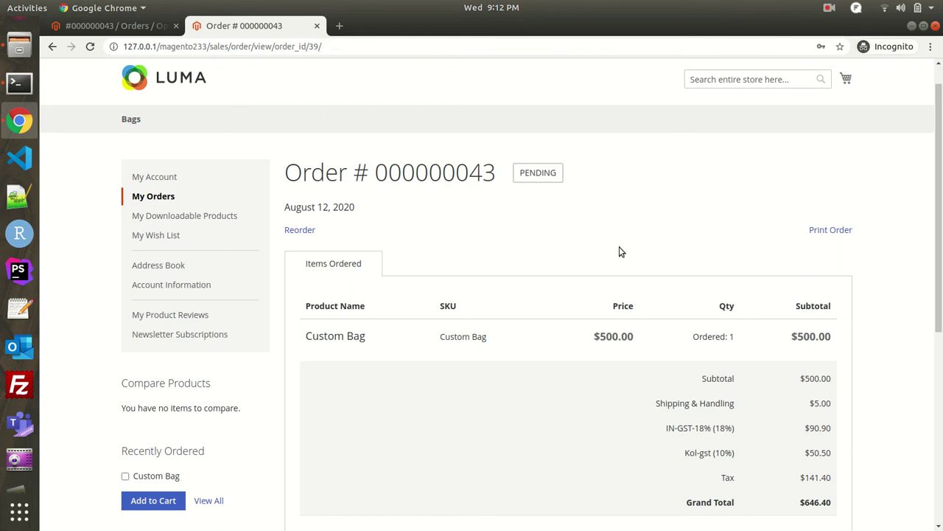
Reload order #000000043 to show Closed, then review its invoice and refund #000000004 ($646.40)
{"action": "key", "text": "F5"}
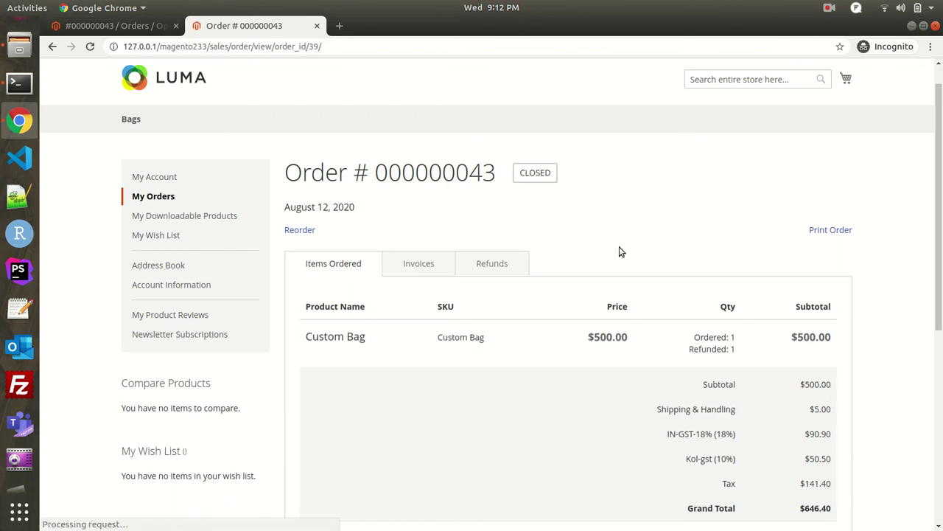
{"action": "scroll", "coordinate": [619, 251], "scroll_direction": "down", "scroll_amount": 2}
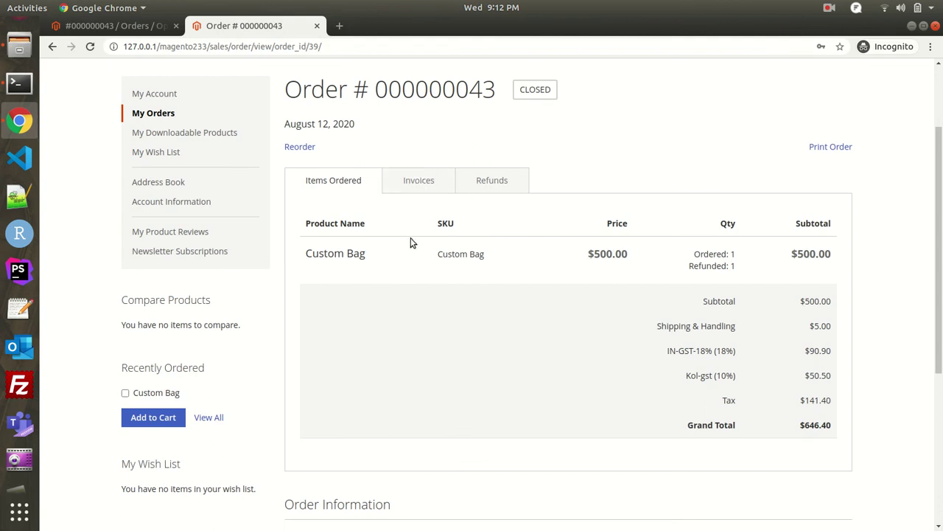
{"action": "left_click", "coordinate": [412, 182]}
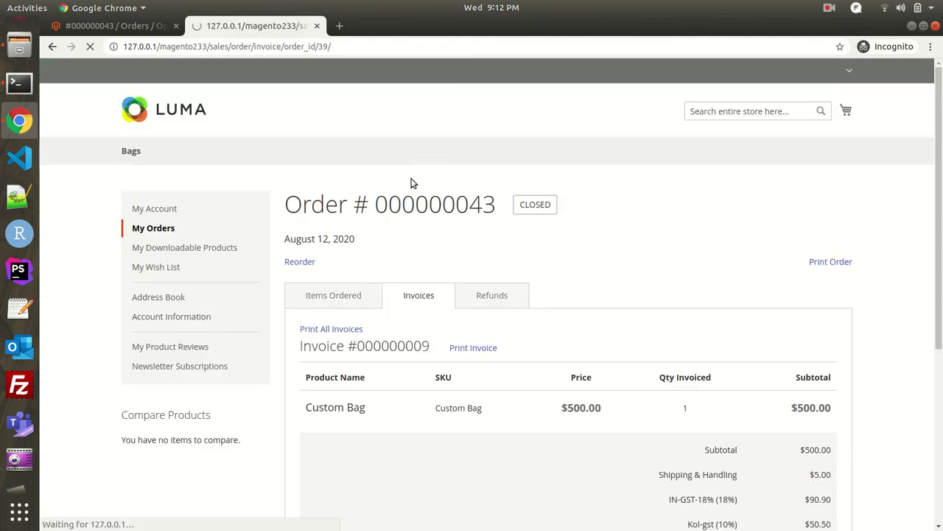
{"action": "scroll", "coordinate": [525, 292], "scroll_direction": "down", "scroll_amount": 6}
{"action": "scroll", "coordinate": [525, 292], "scroll_direction": "down", "scroll_amount": 1}
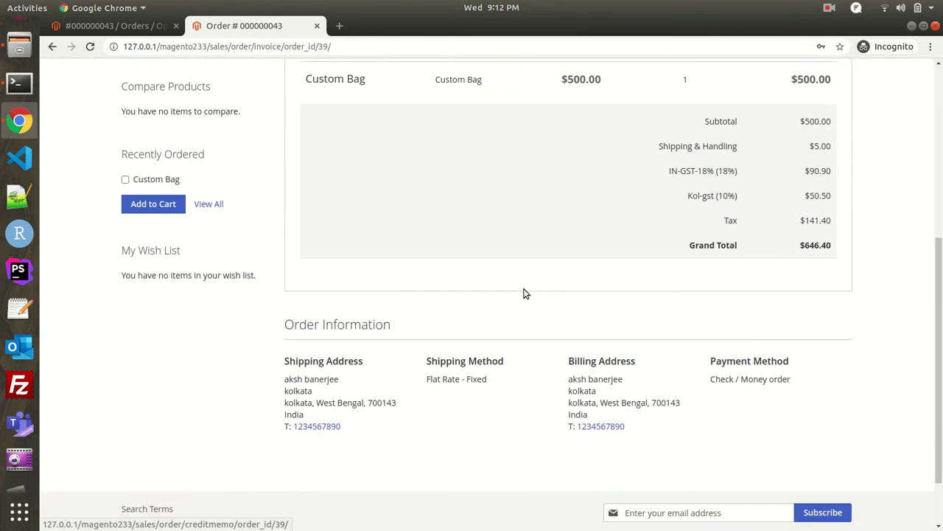
{"action": "scroll", "coordinate": [524, 292], "scroll_direction": "up", "scroll_amount": 5}
{"action": "left_click", "coordinate": [487, 188]}
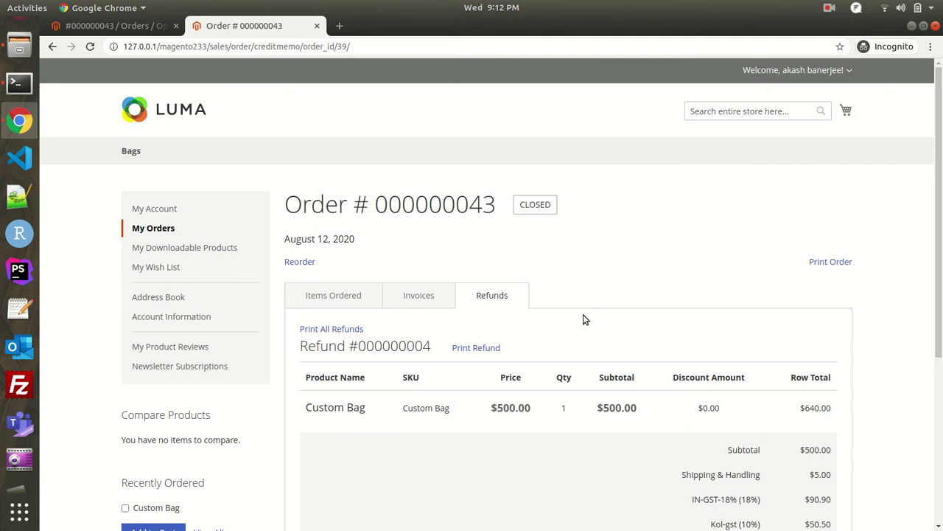
{"action": "scroll", "coordinate": [583, 317], "scroll_direction": "down", "scroll_amount": 3}
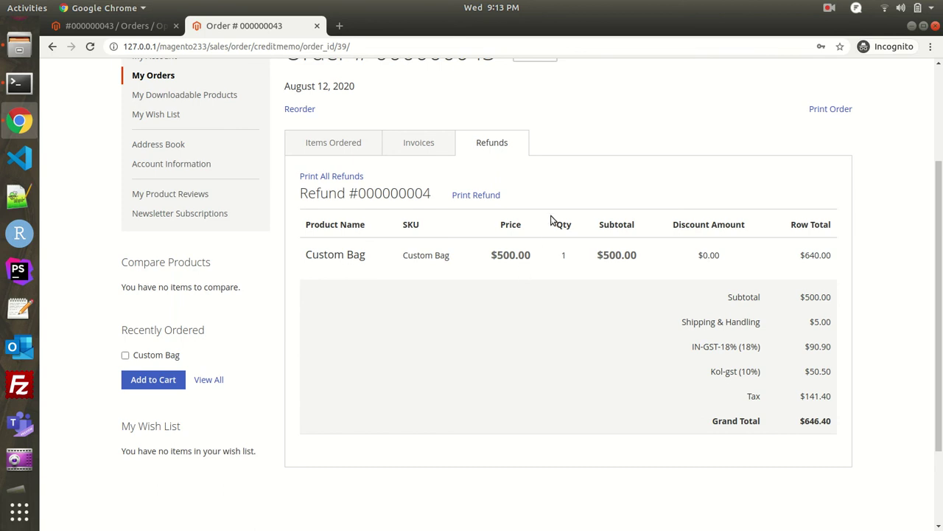
Open the printable refund #000000004, look through both preview pages, and cancel printing
{"action": "left_click", "coordinate": [478, 196]}
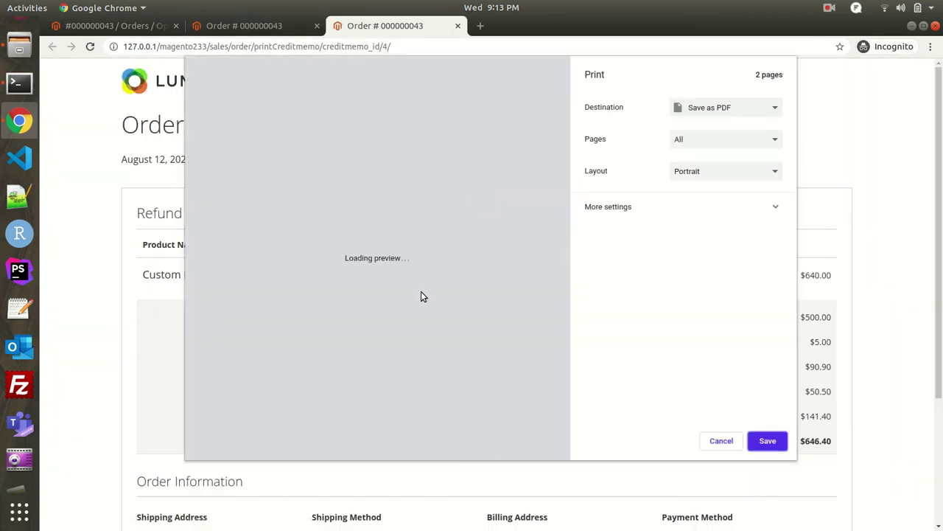
{"action": "scroll", "coordinate": [397, 262], "scroll_direction": "down", "scroll_amount": 3}
{"action": "scroll", "coordinate": [398, 263], "scroll_direction": "down", "scroll_amount": 3}
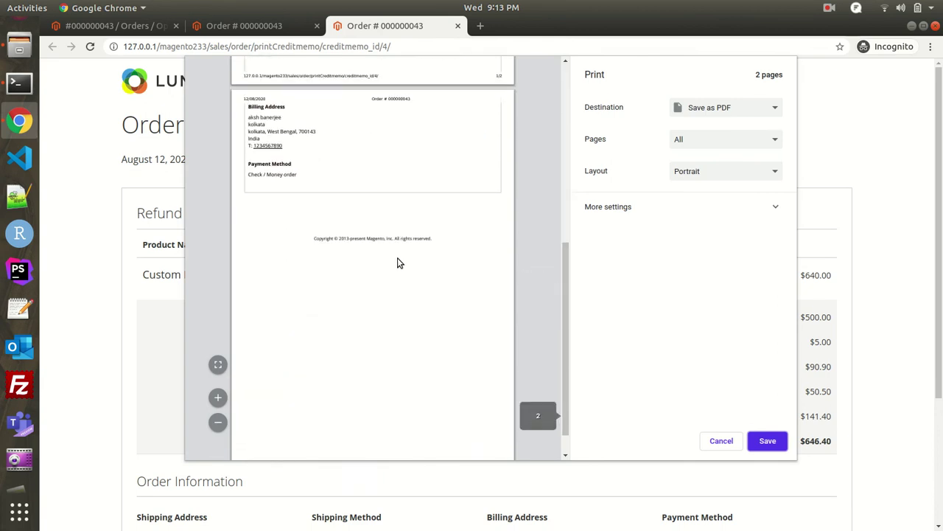
{"action": "scroll", "coordinate": [398, 263], "scroll_direction": "up", "scroll_amount": 10}
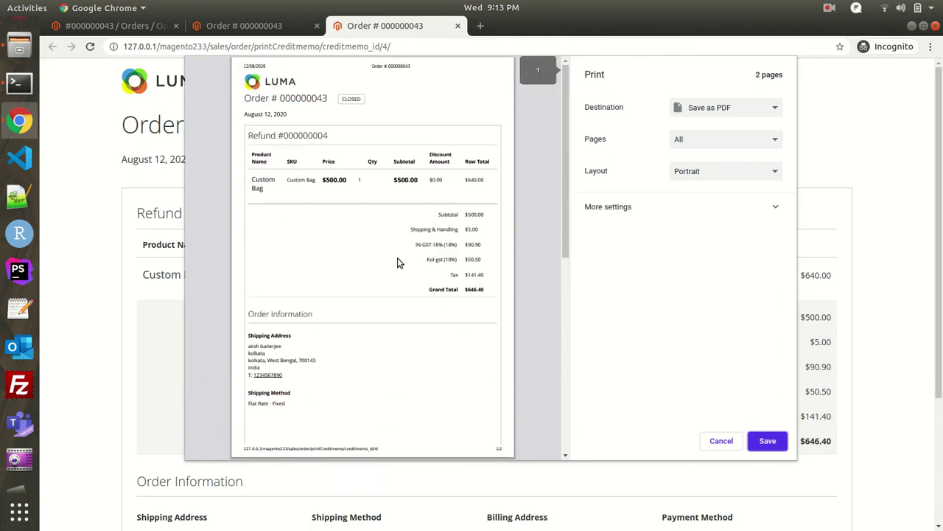
{"action": "scroll", "coordinate": [398, 262], "scroll_direction": "down", "scroll_amount": 5}
{"action": "scroll", "coordinate": [398, 262], "scroll_direction": "up", "scroll_amount": 4}
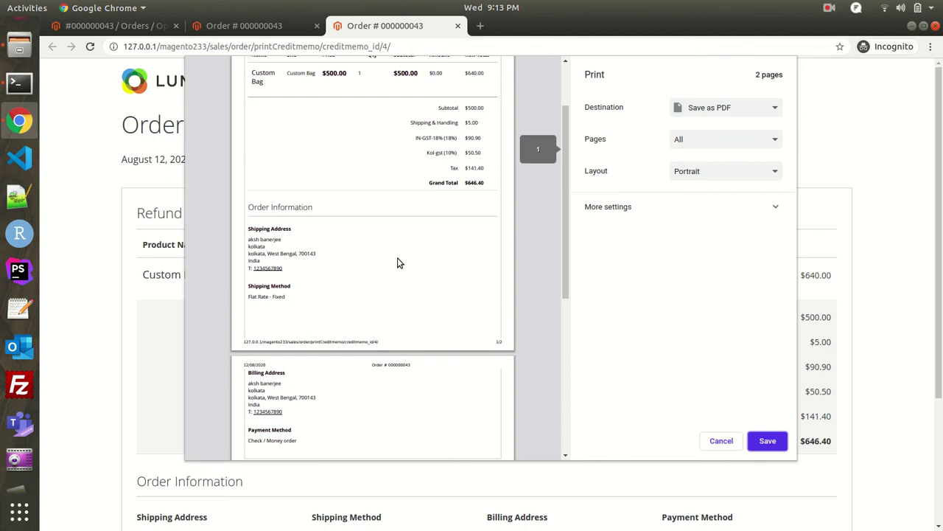
{"action": "left_click", "coordinate": [718, 441]}
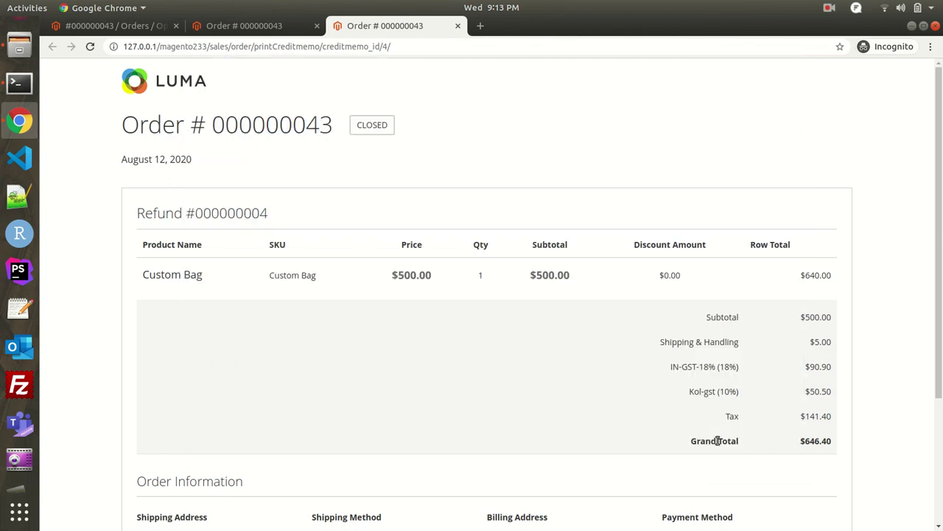